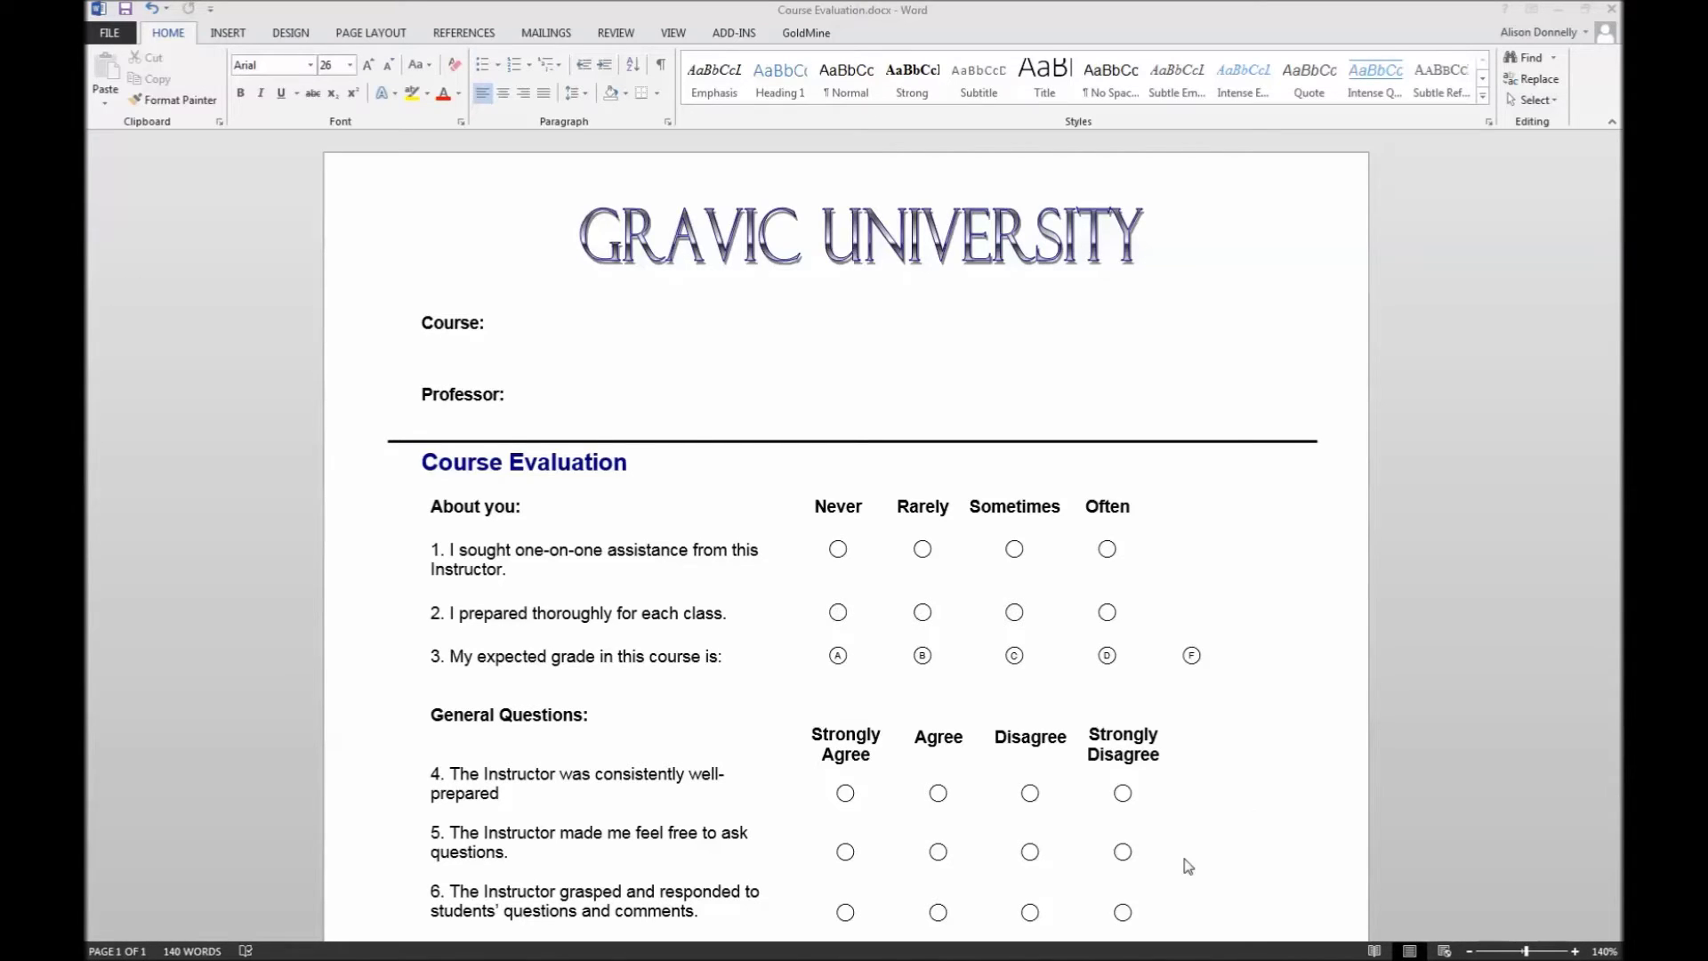
Step: Launch the Step-by-Step Mail Merge Wizard and advance it to step 3, Select recipients
click(546, 39)
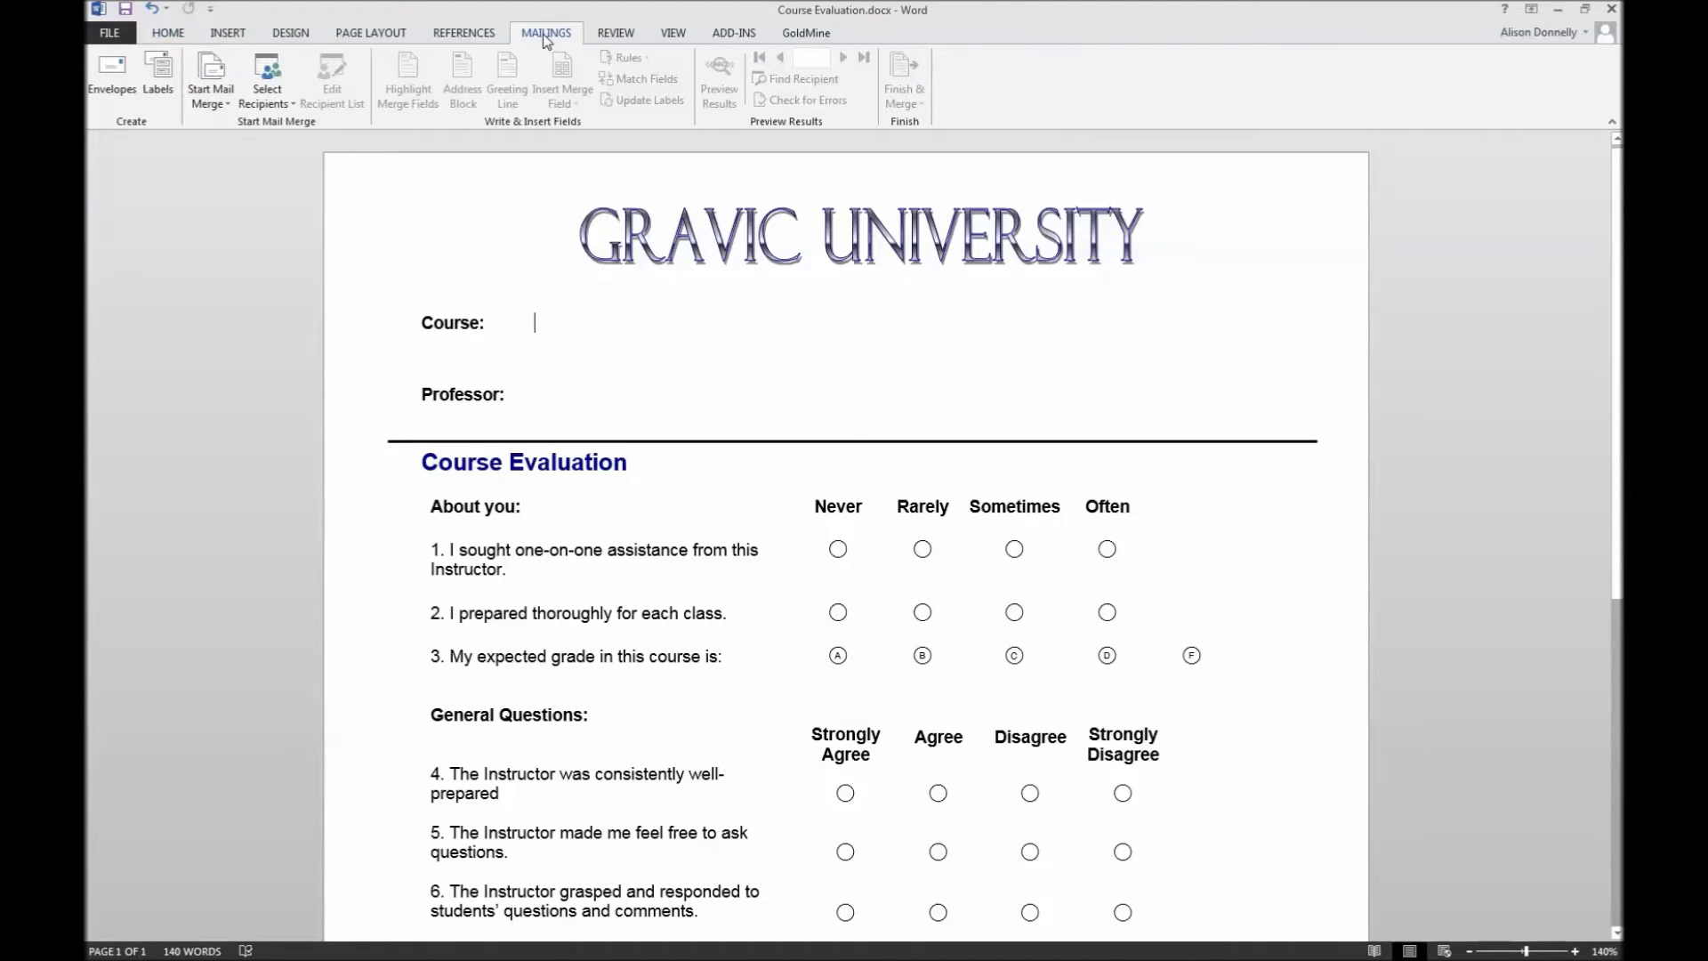
click(210, 99)
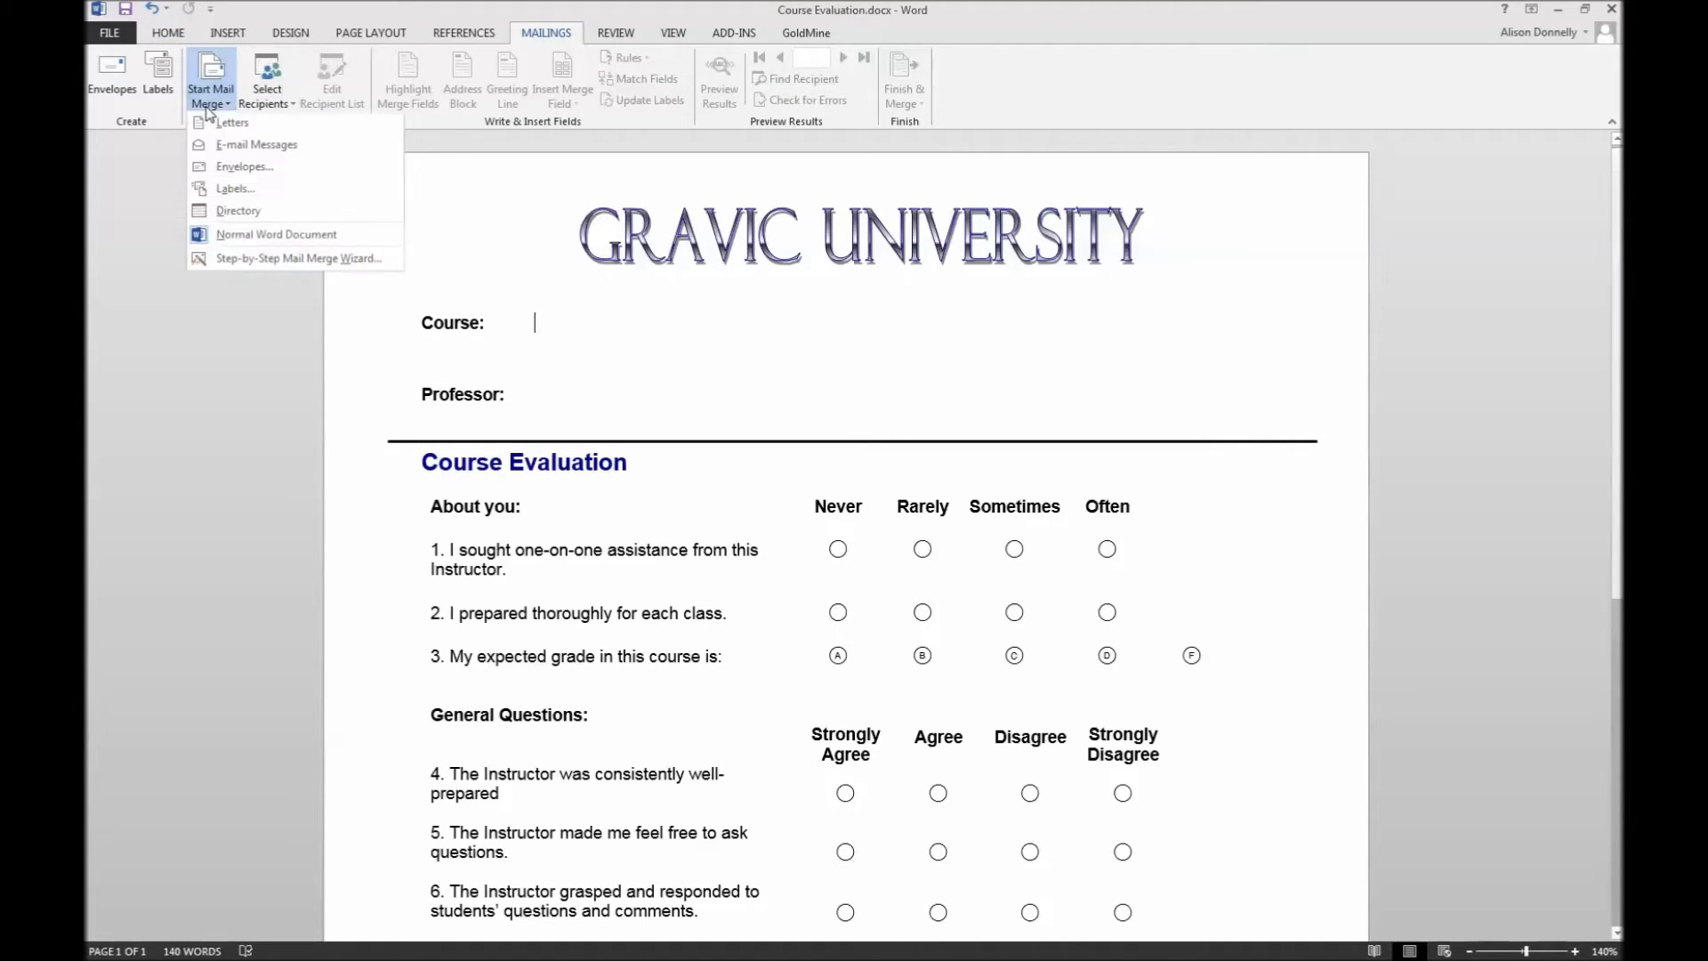
click(348, 259)
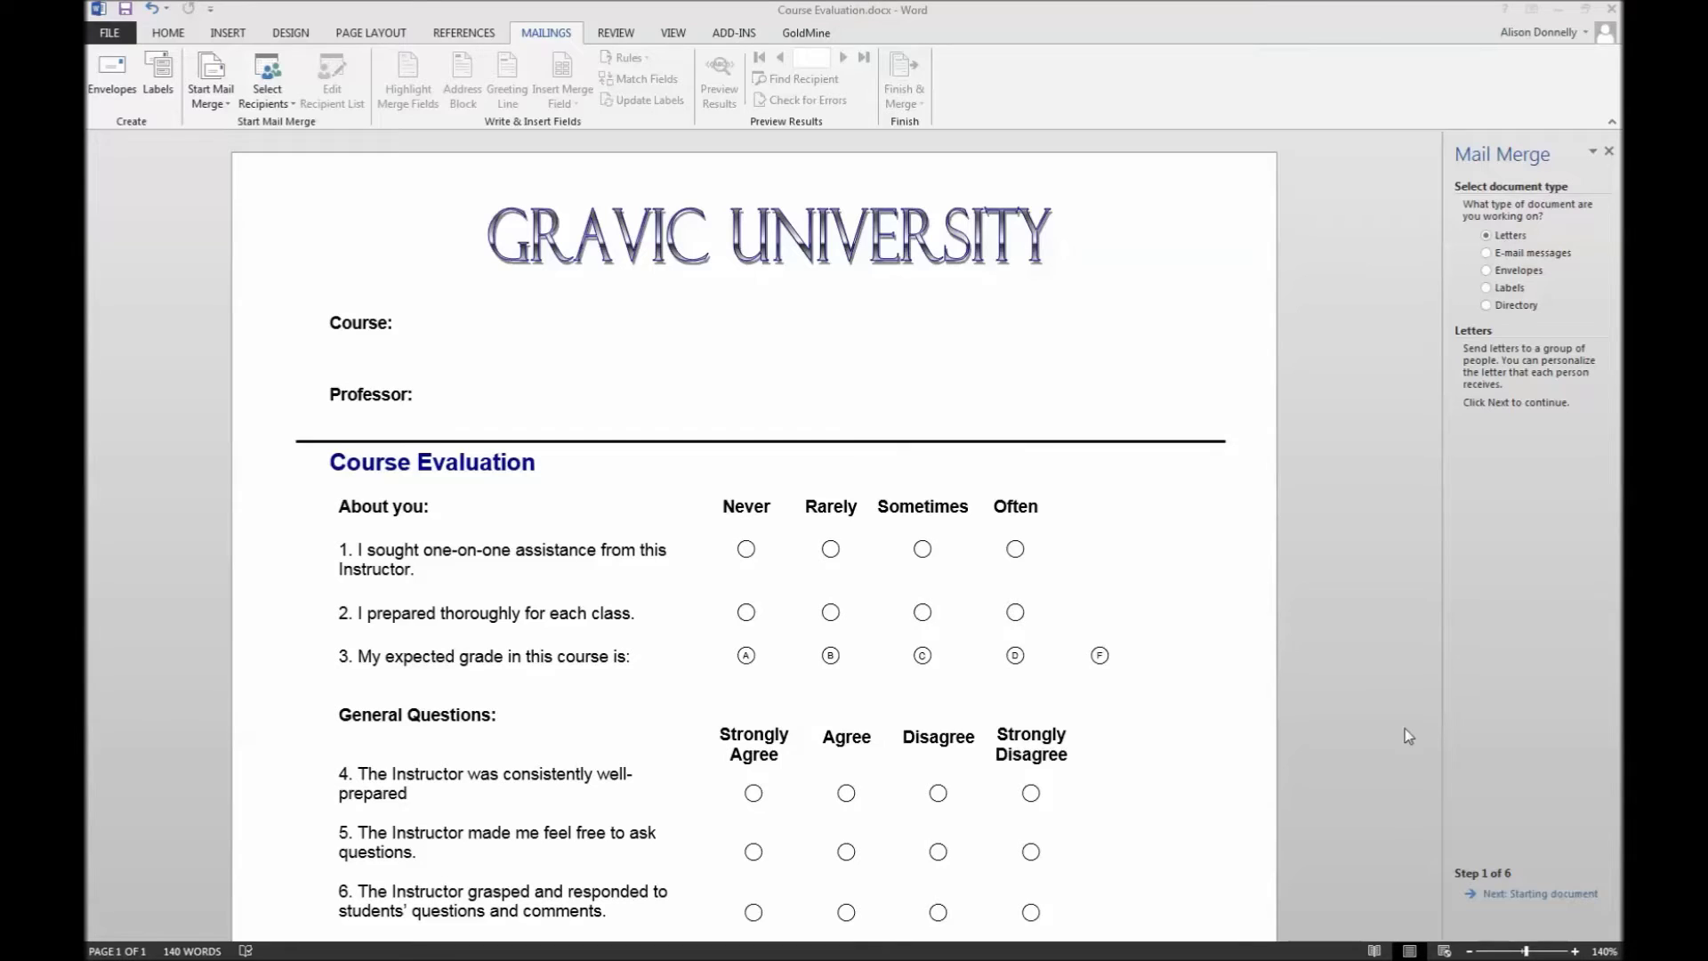
click(1497, 893)
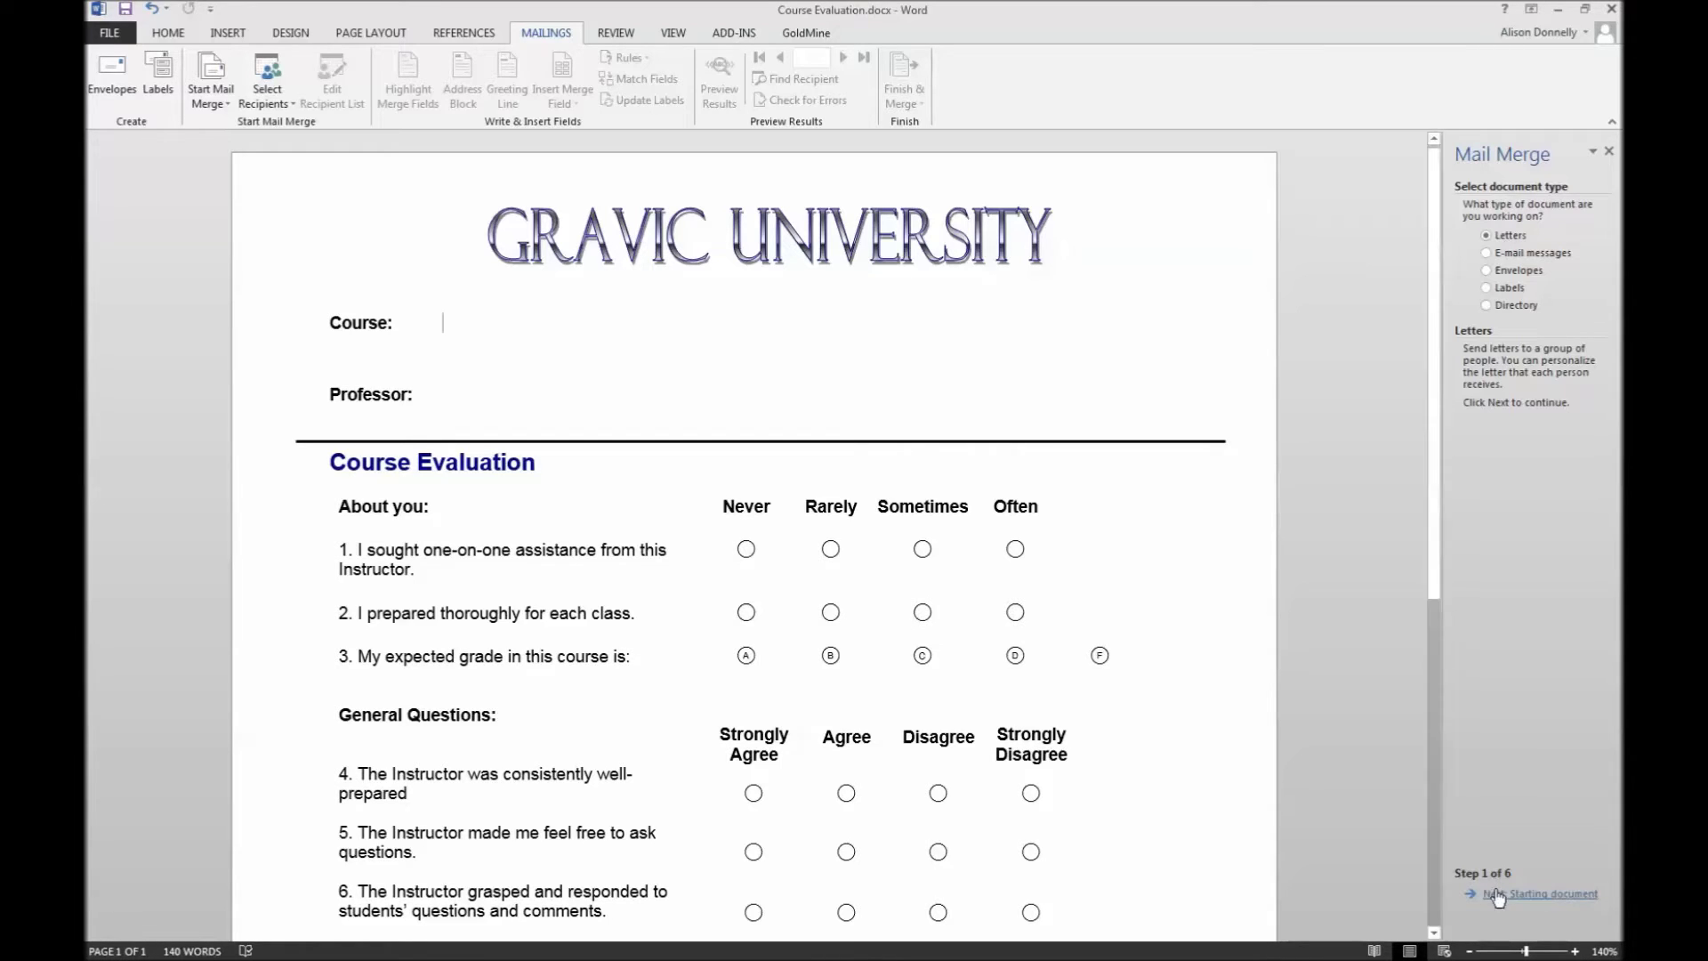
click(1496, 893)
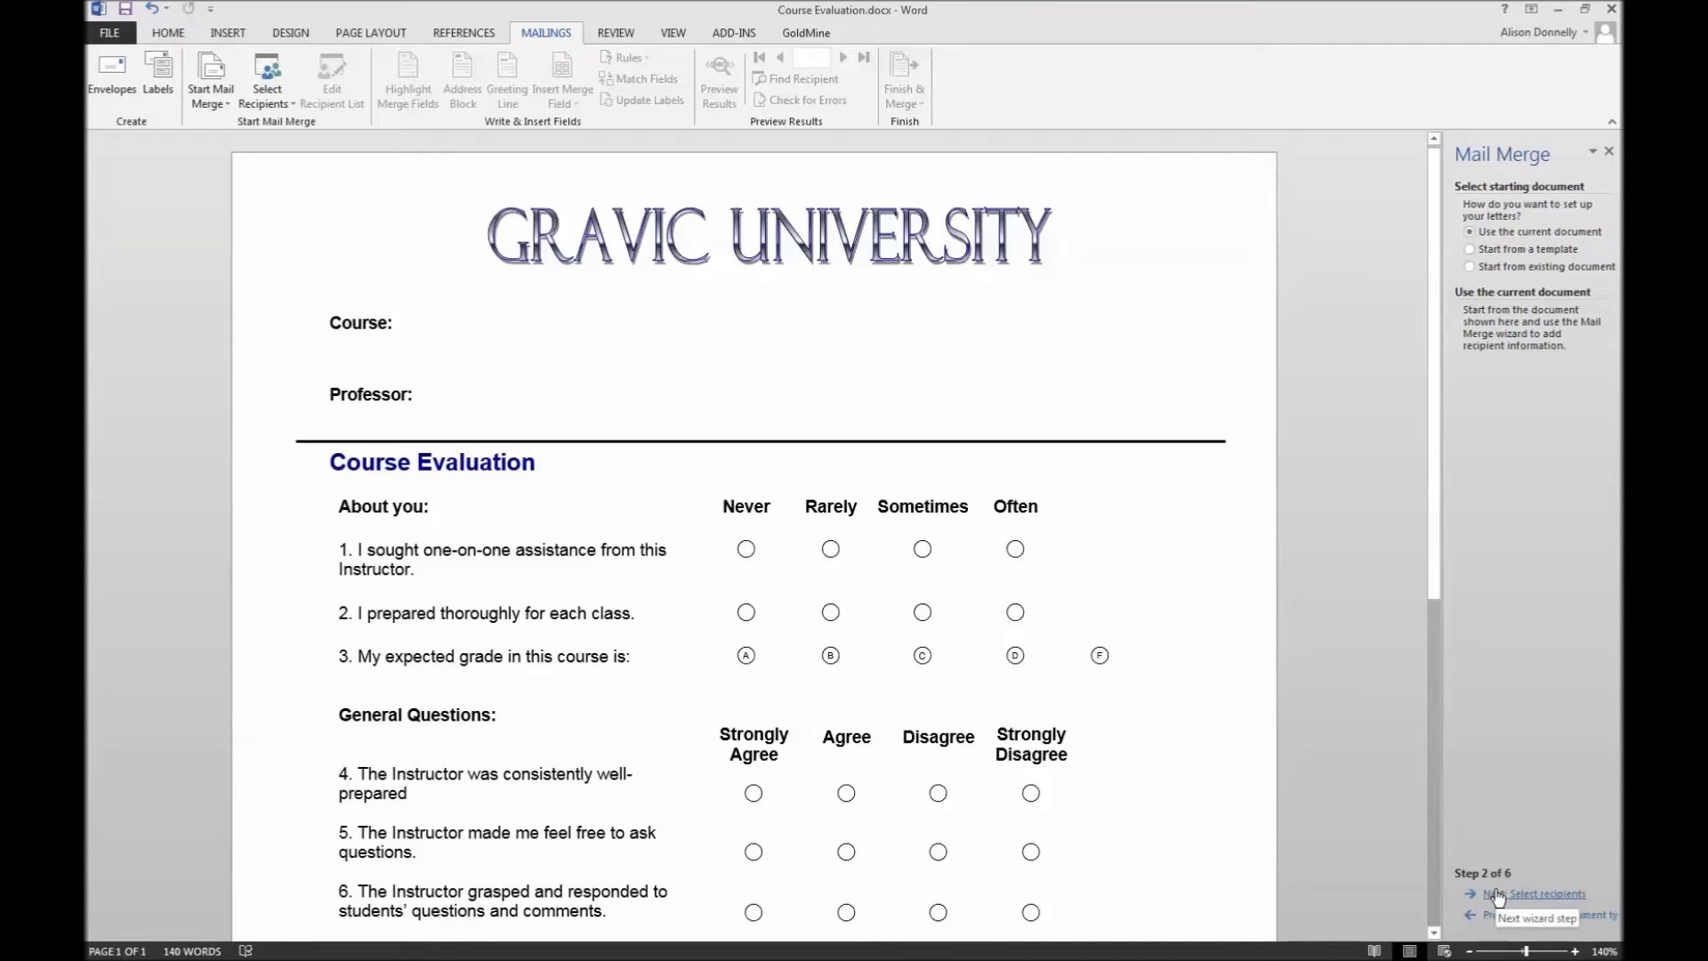
click(1496, 893)
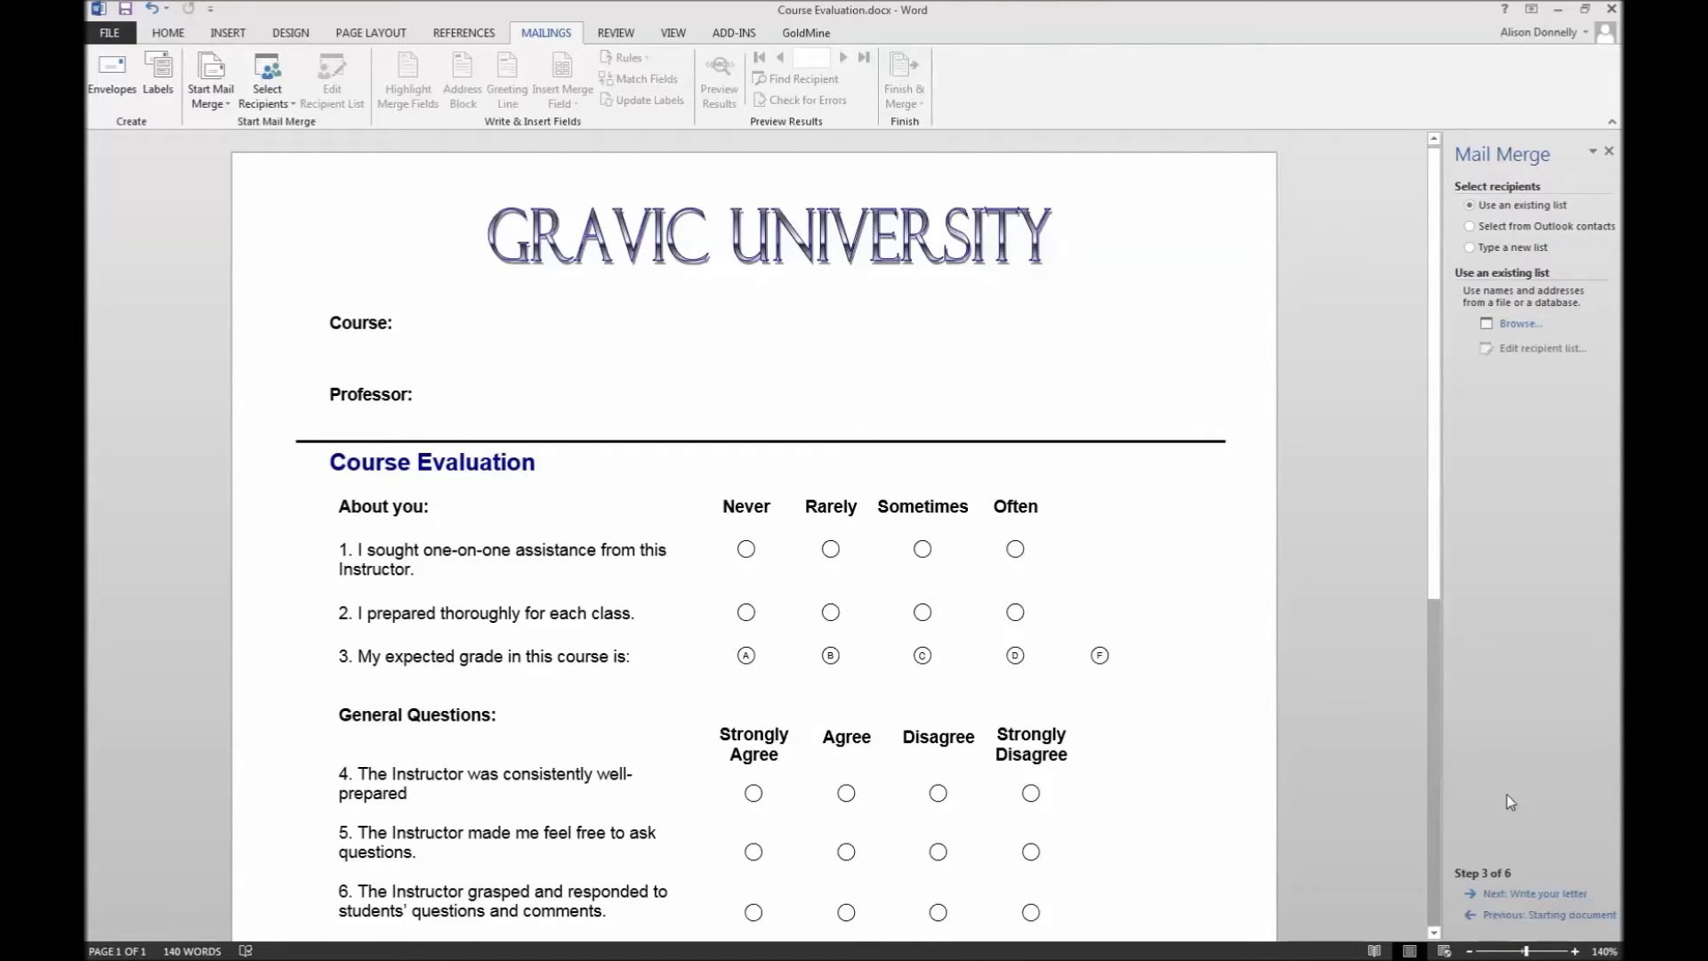
Step: Browse to Professor Database.xlsx and accept its Sheet1$ table as the recipient list
click(1531, 327)
click(370, 127)
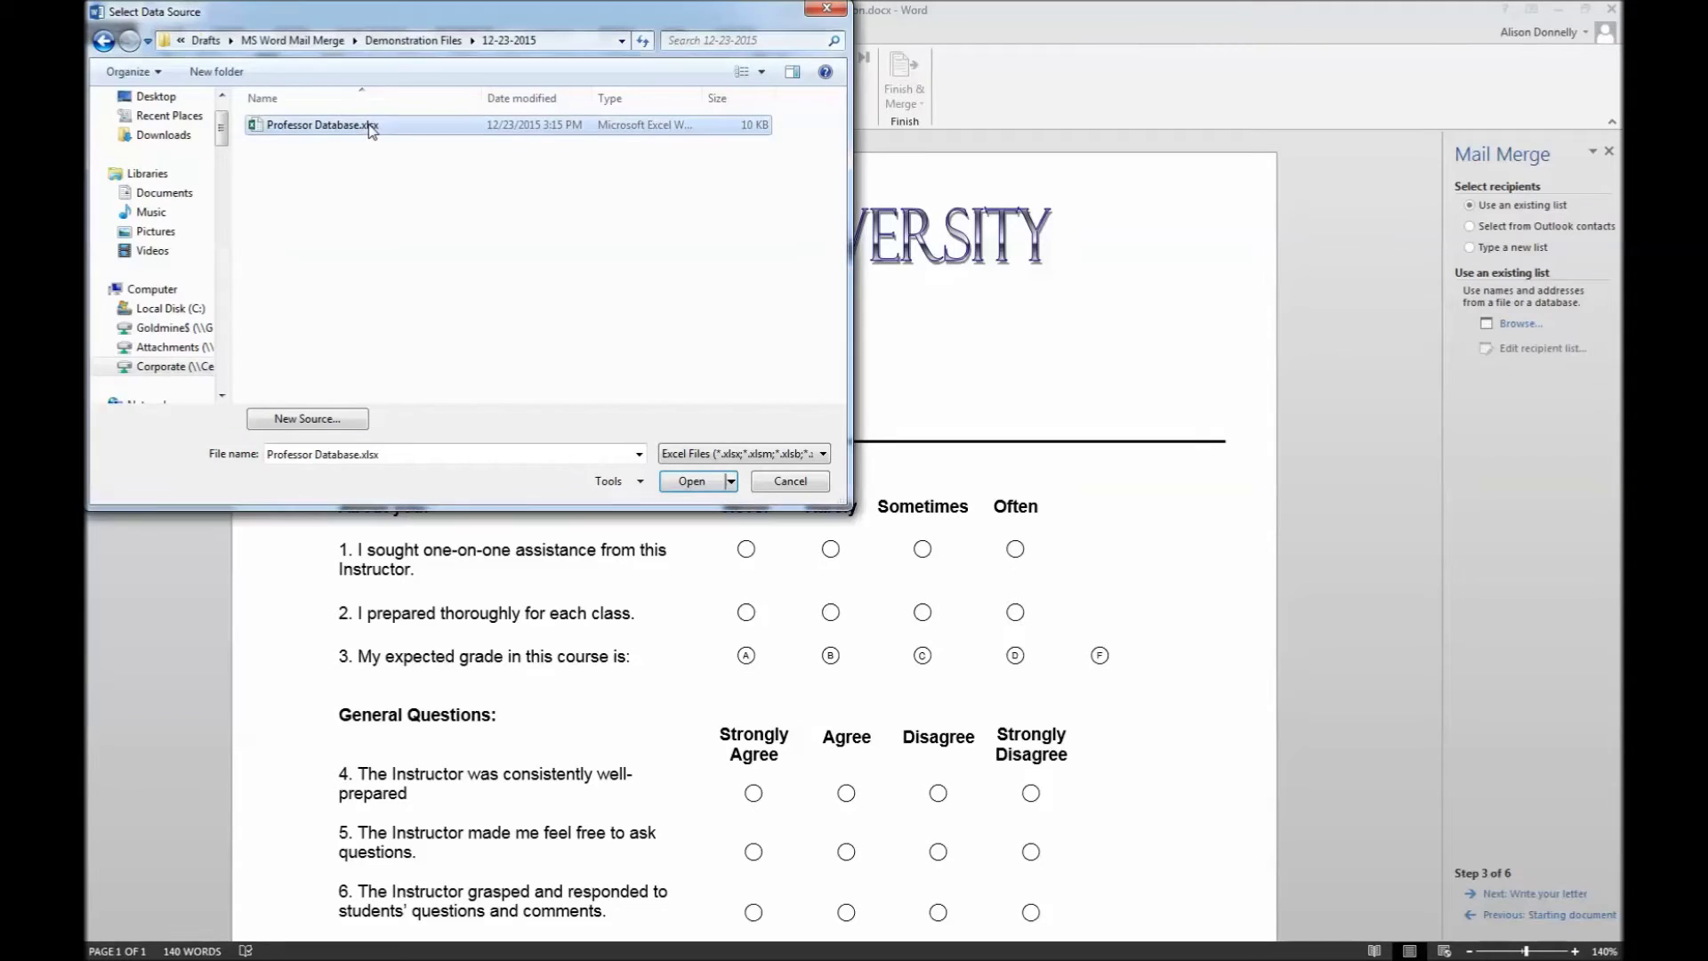
click(692, 485)
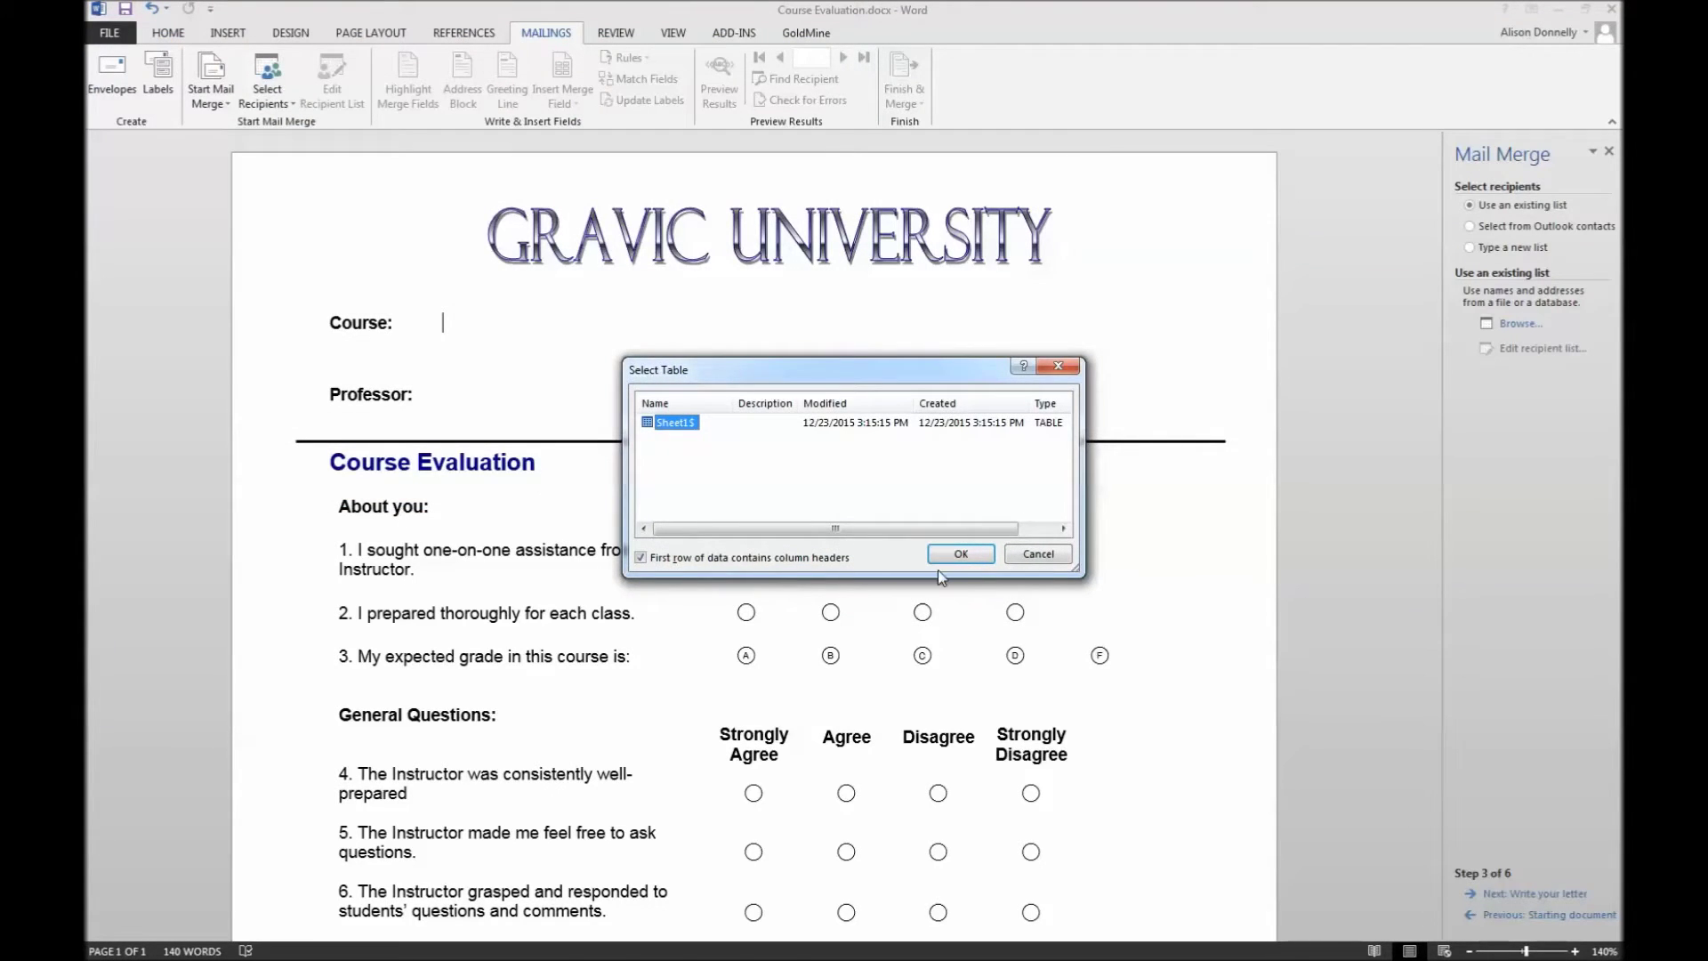
click(952, 556)
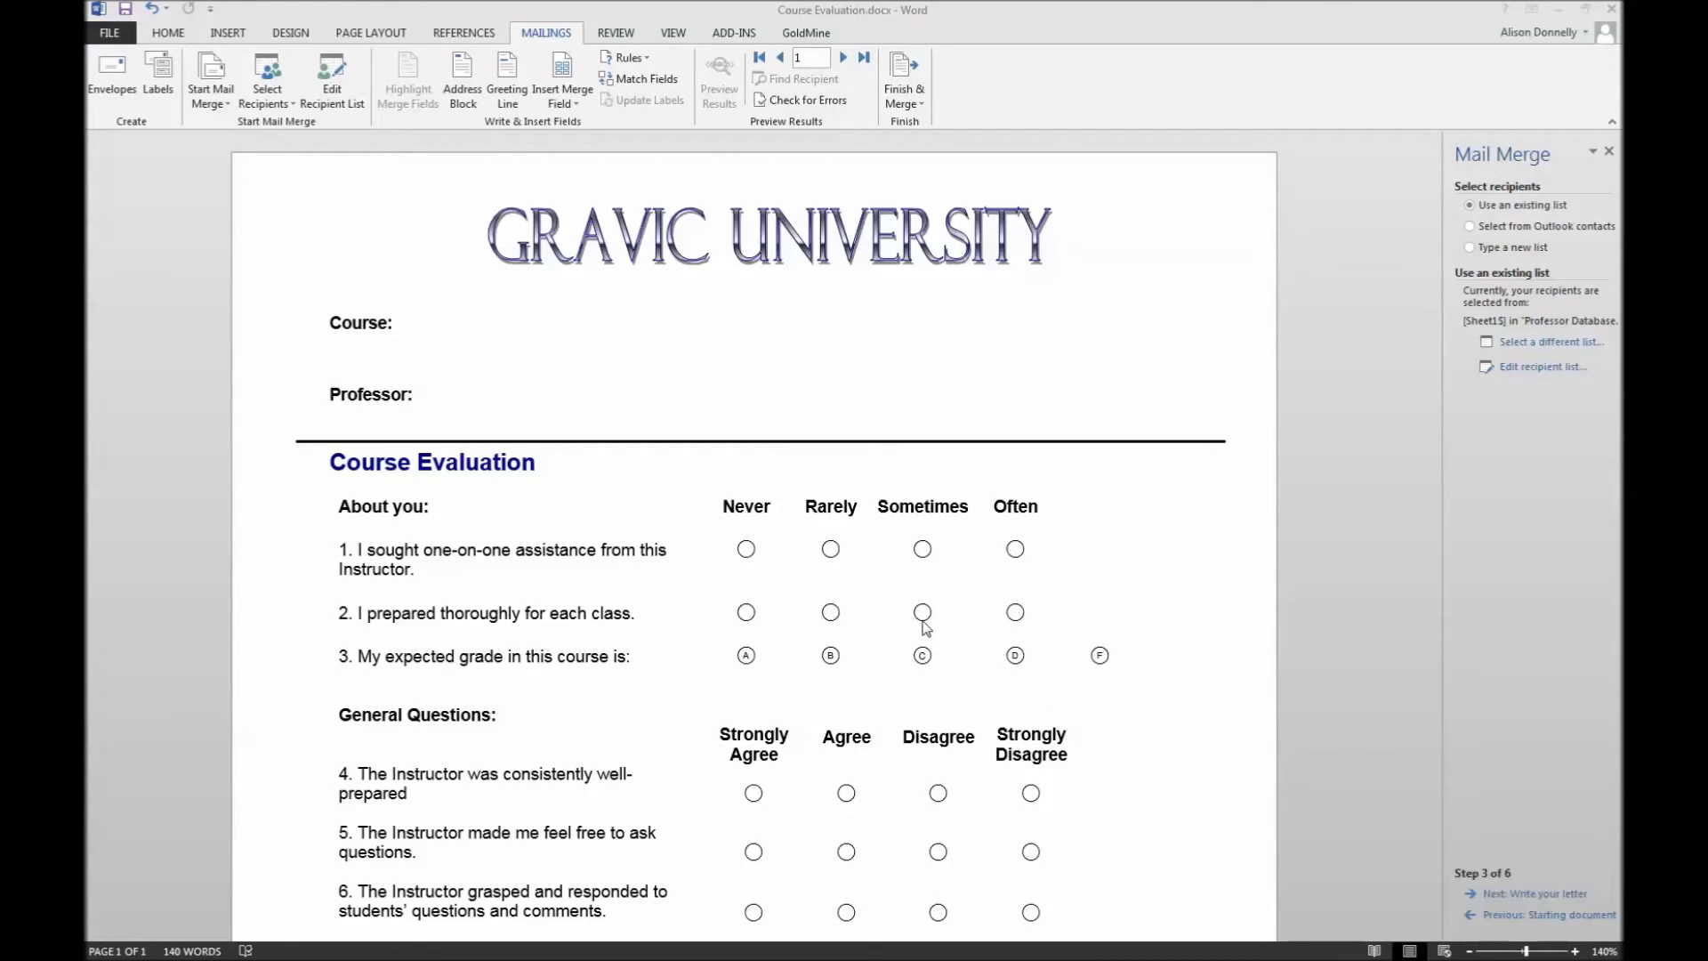
Step: Place the insertion point right after the Course: label on the form
click(470, 317)
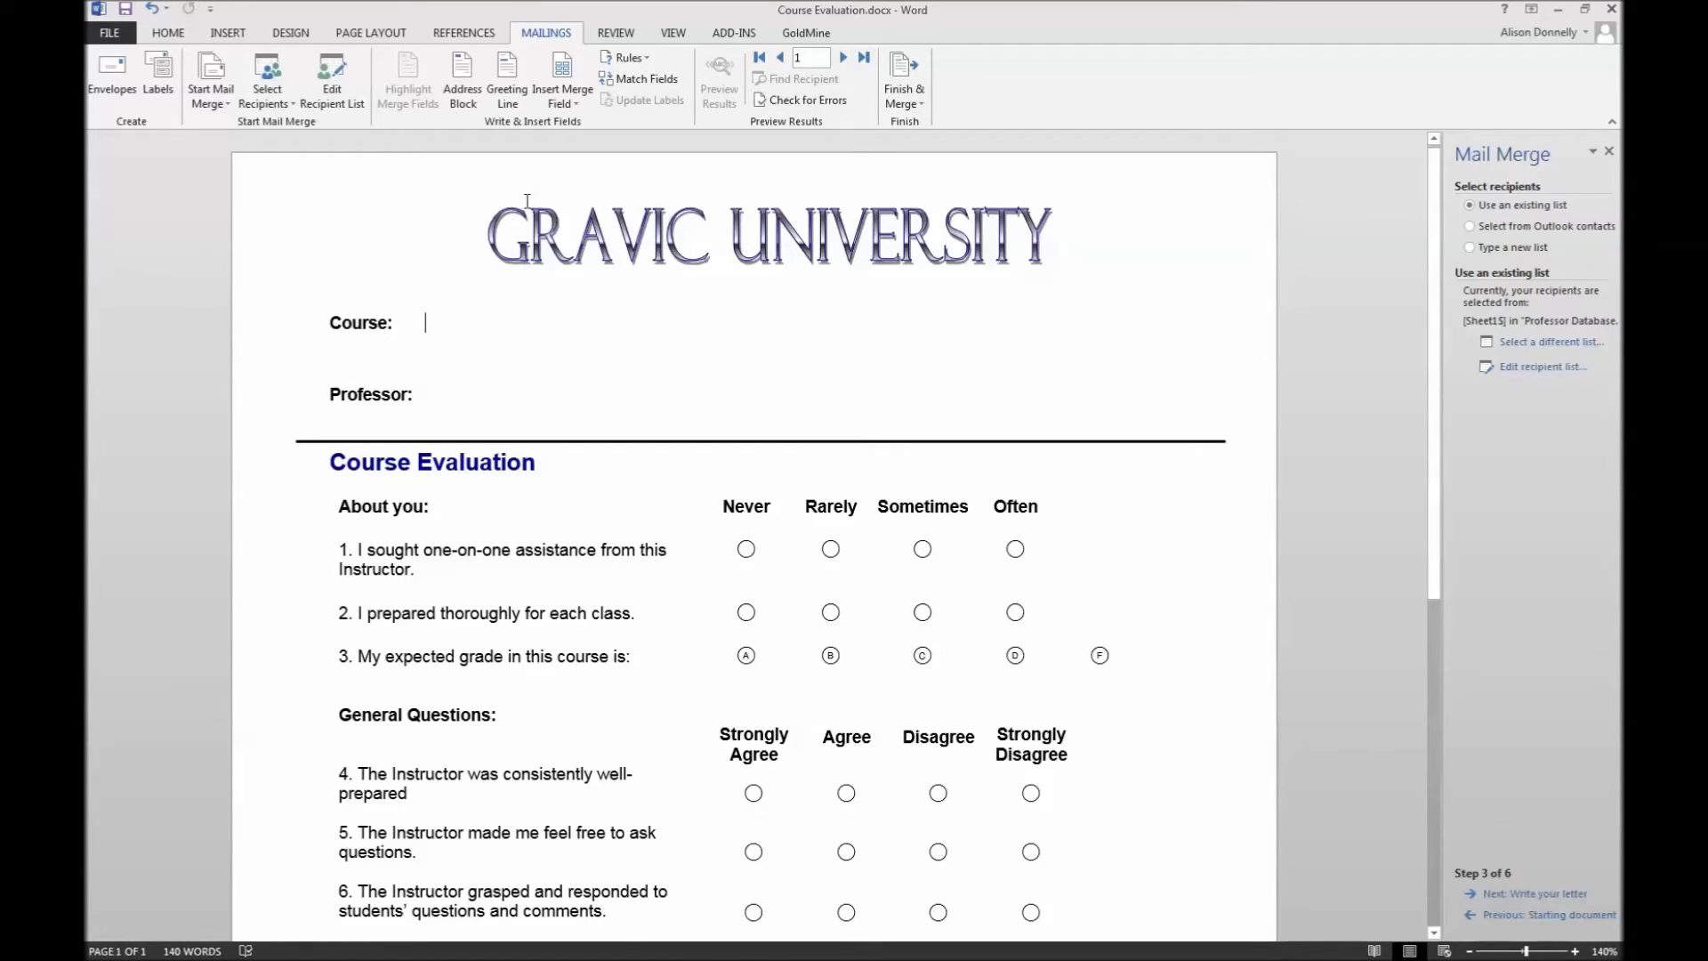
Step: Insert the «Course» merge field after Course:, wrap it as *«Course»*, and select it
click(573, 104)
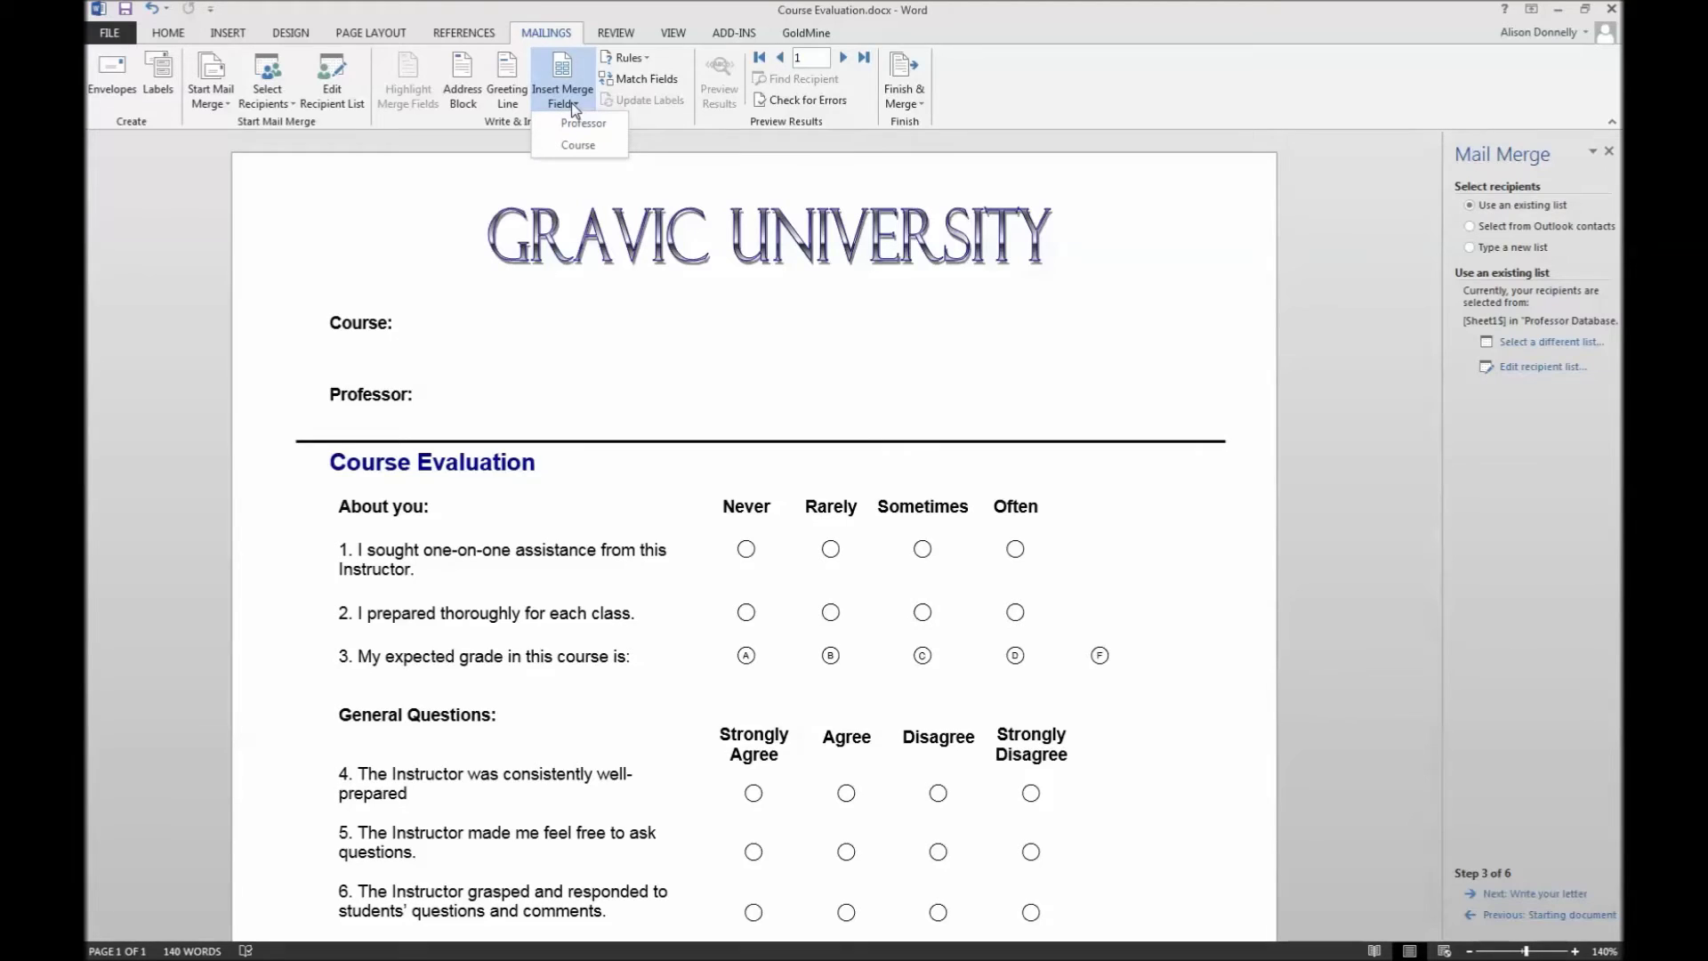
click(590, 146)
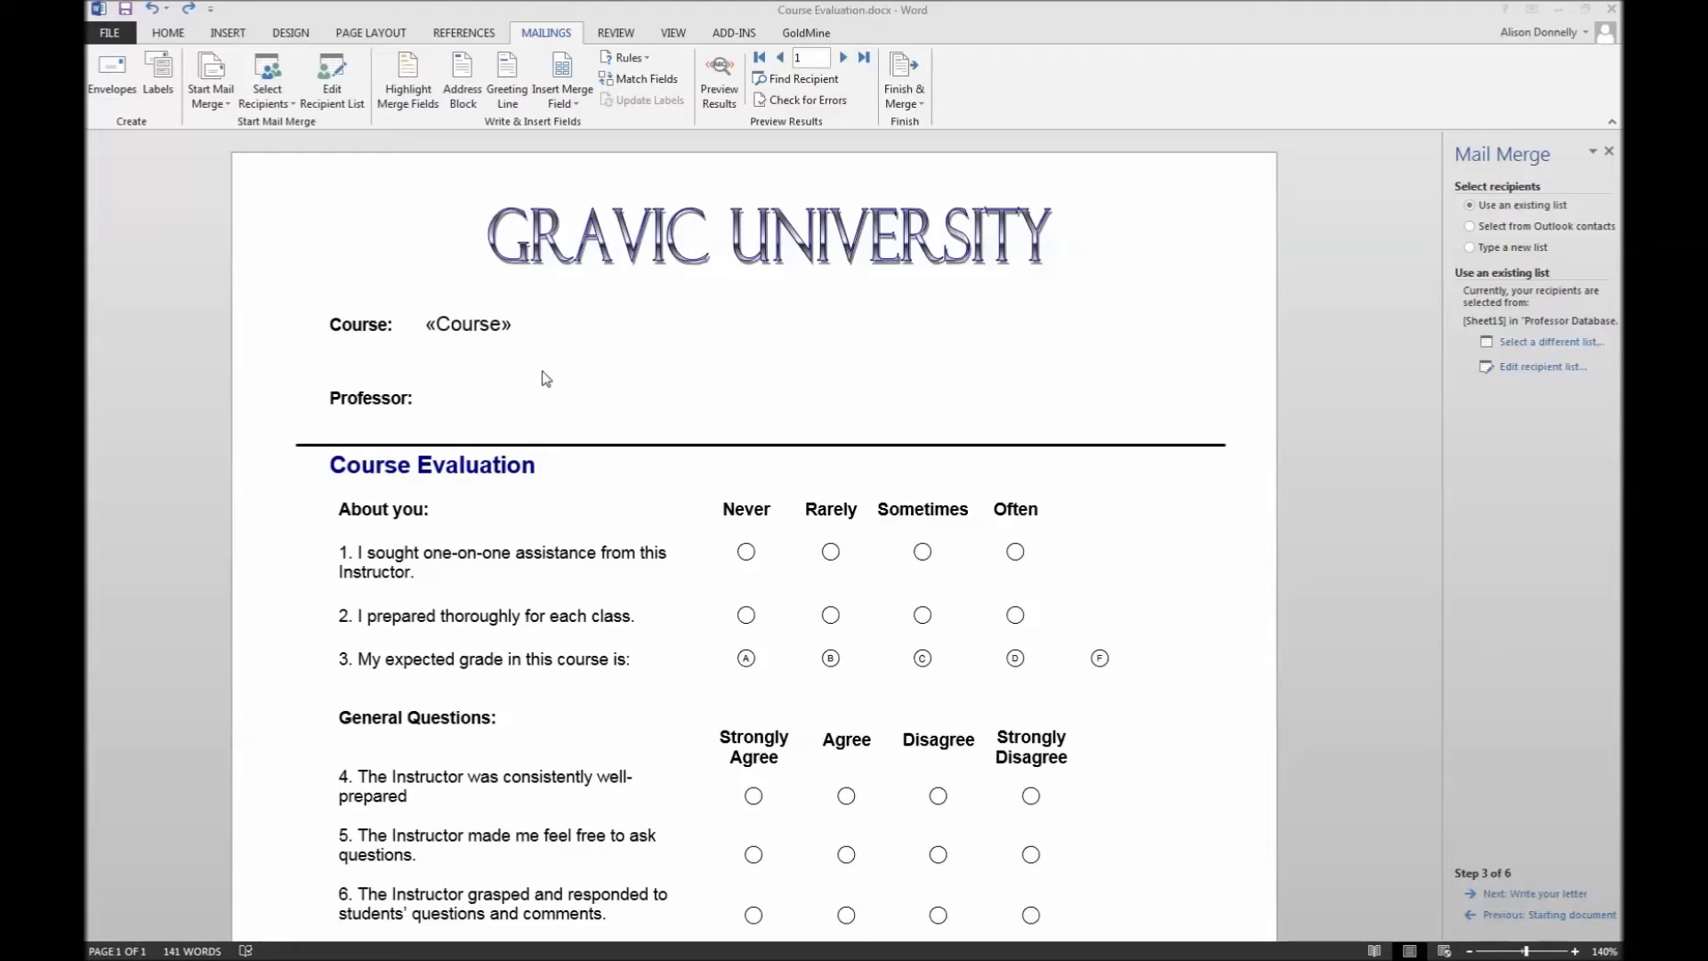
click(430, 326)
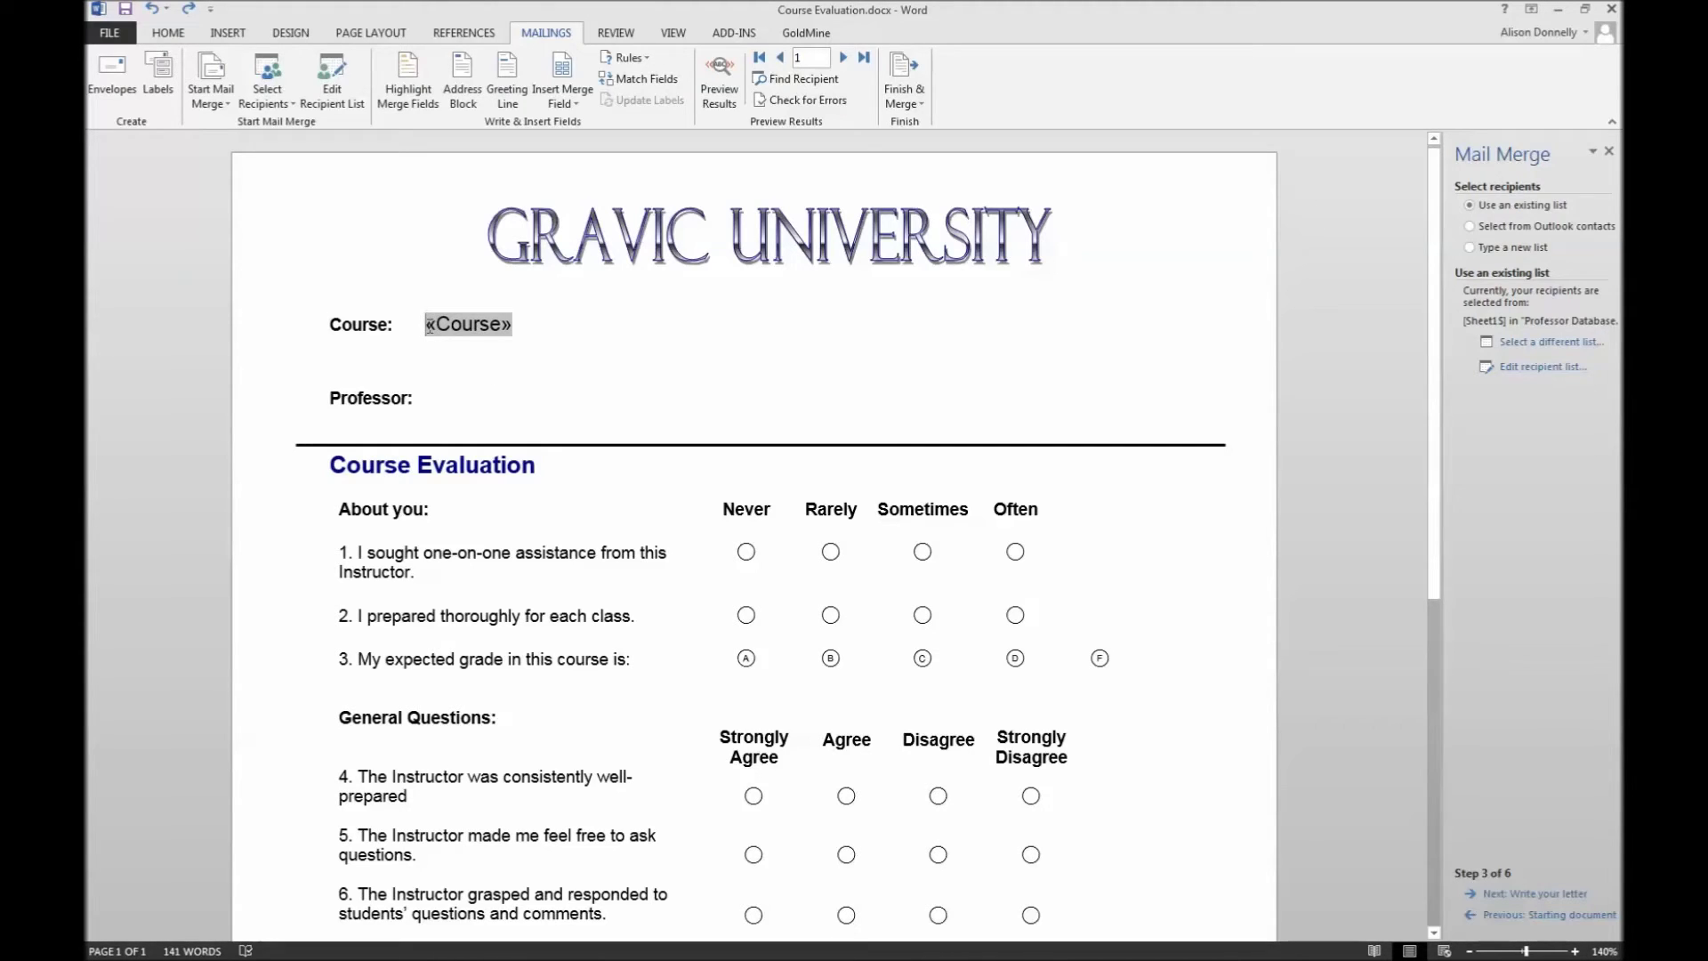
text(*)
click(523, 325)
text(*)
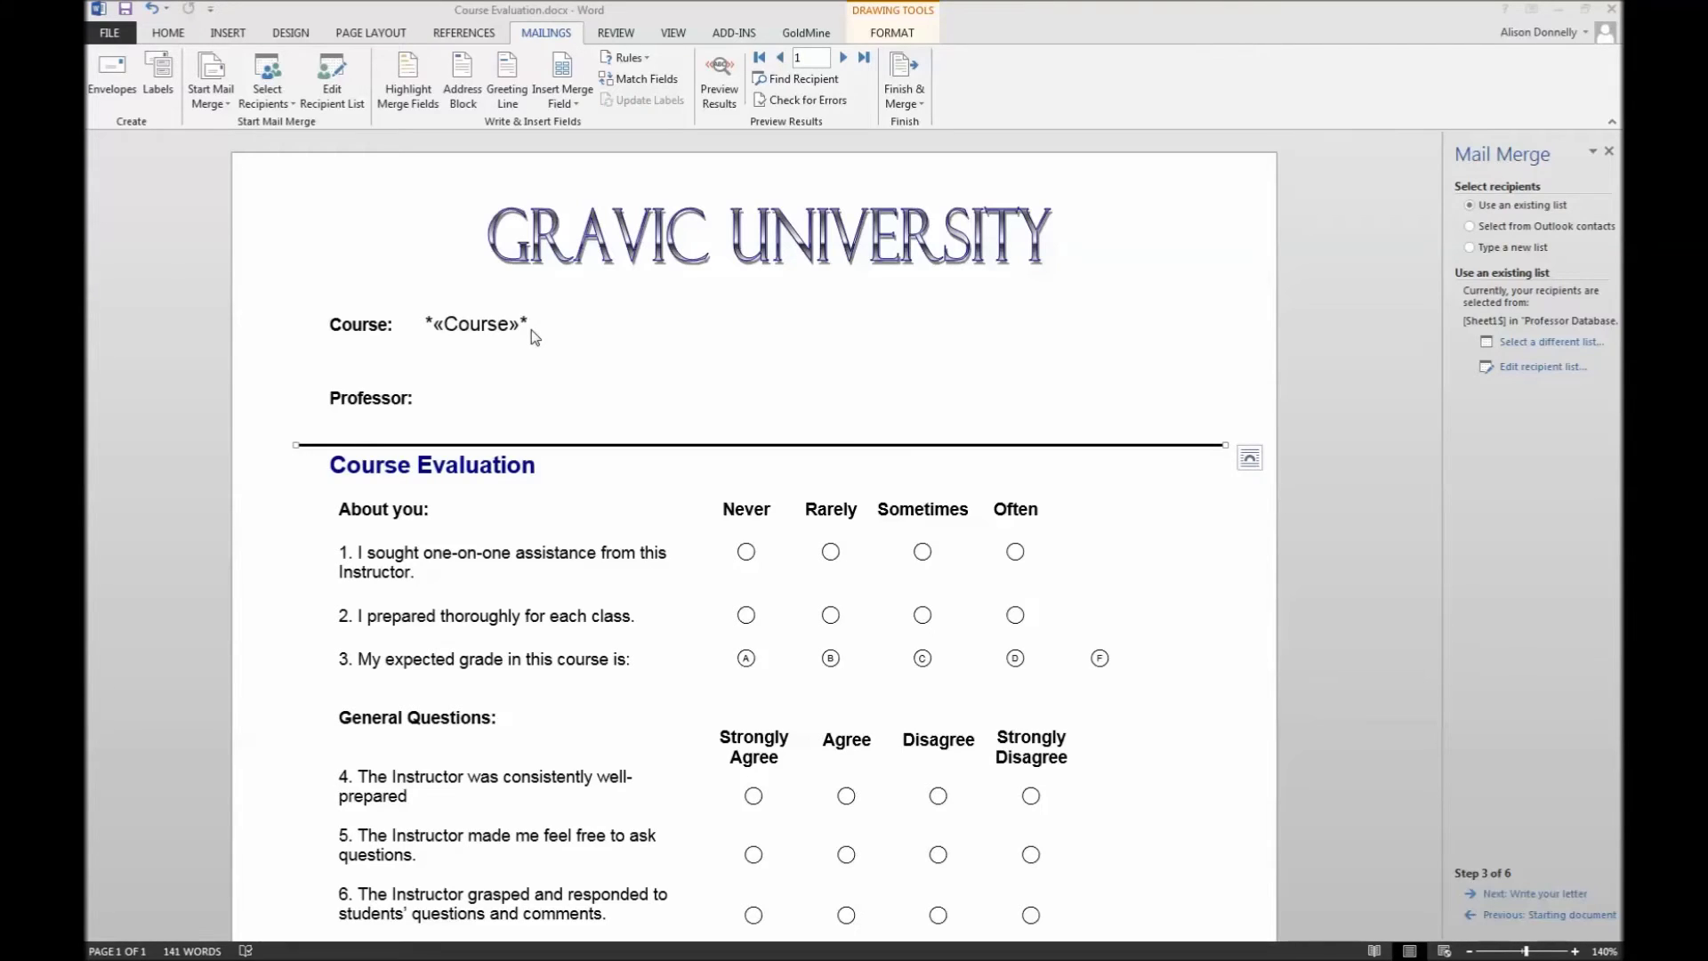
drag(531, 327, 426, 325)
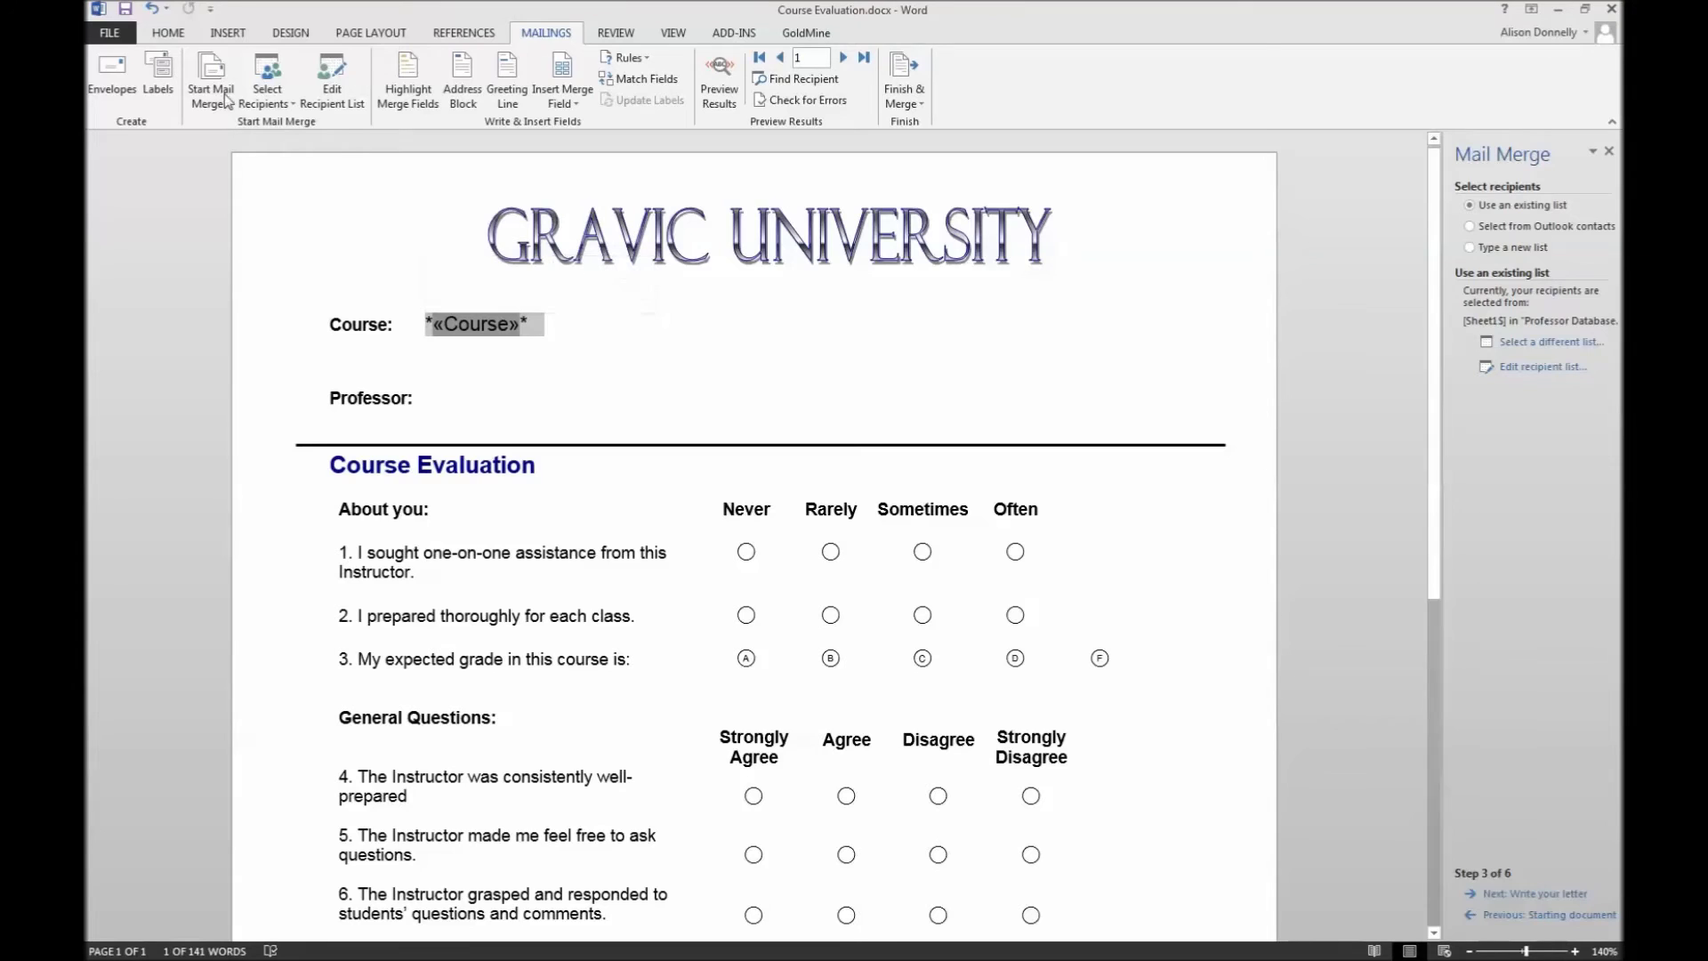
Step: Format the *«Course»* field in the 3 of 9 Barcode font at 26 points
click(171, 36)
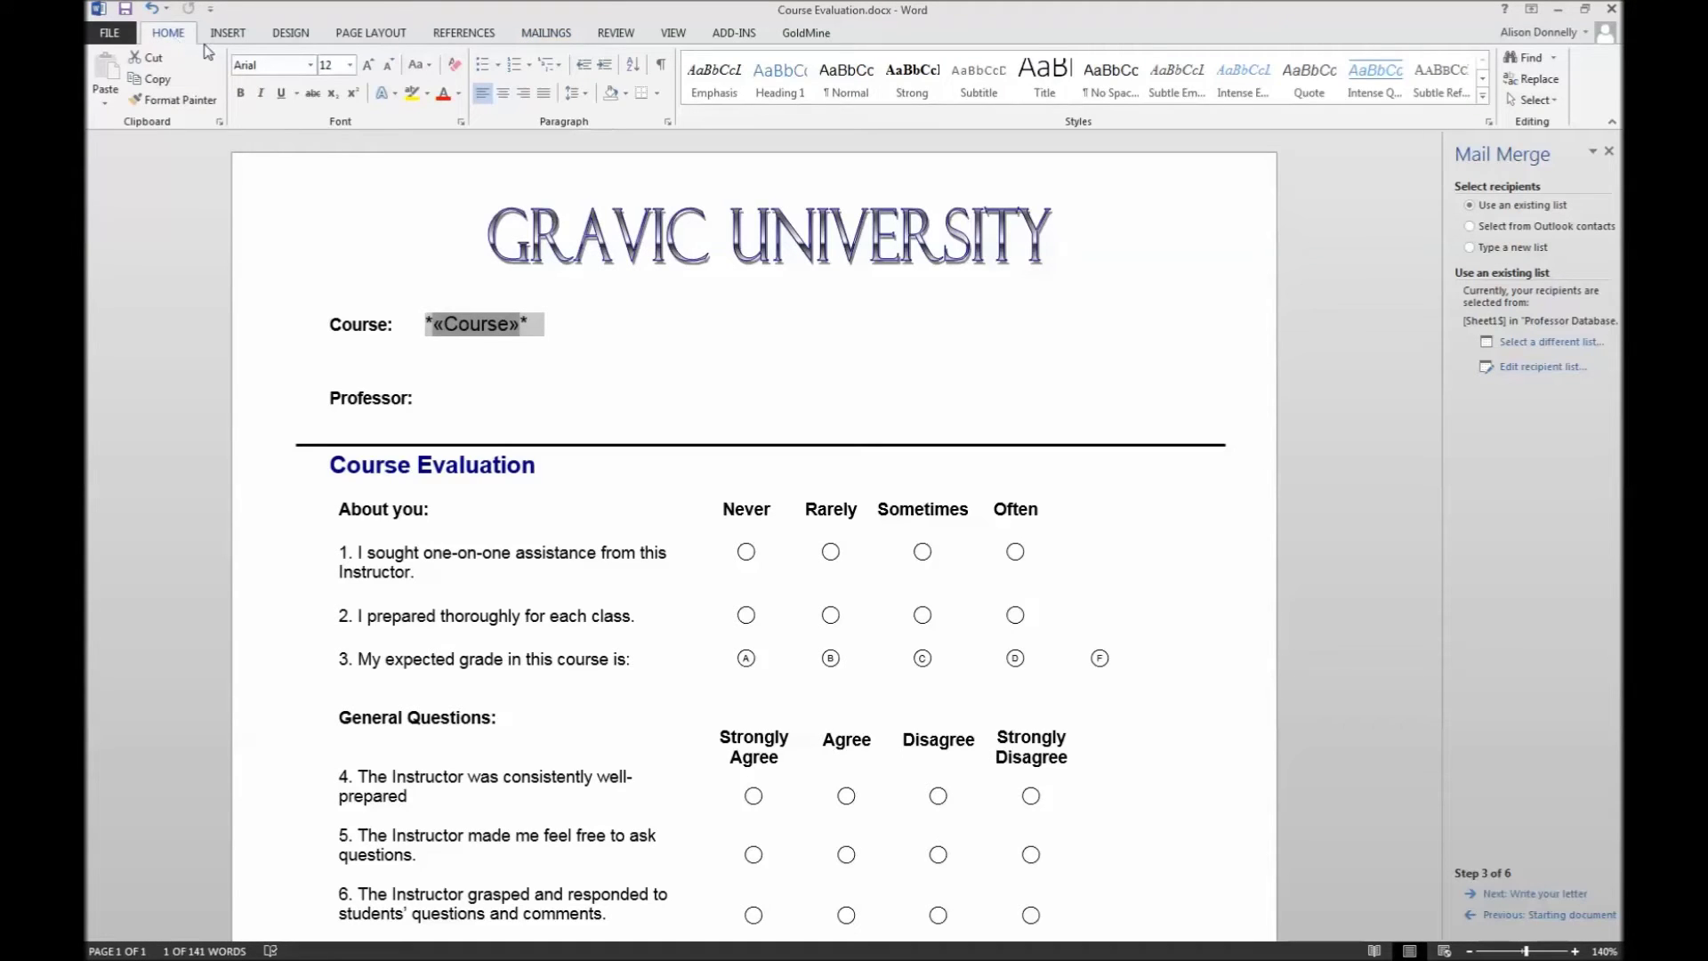
click(309, 68)
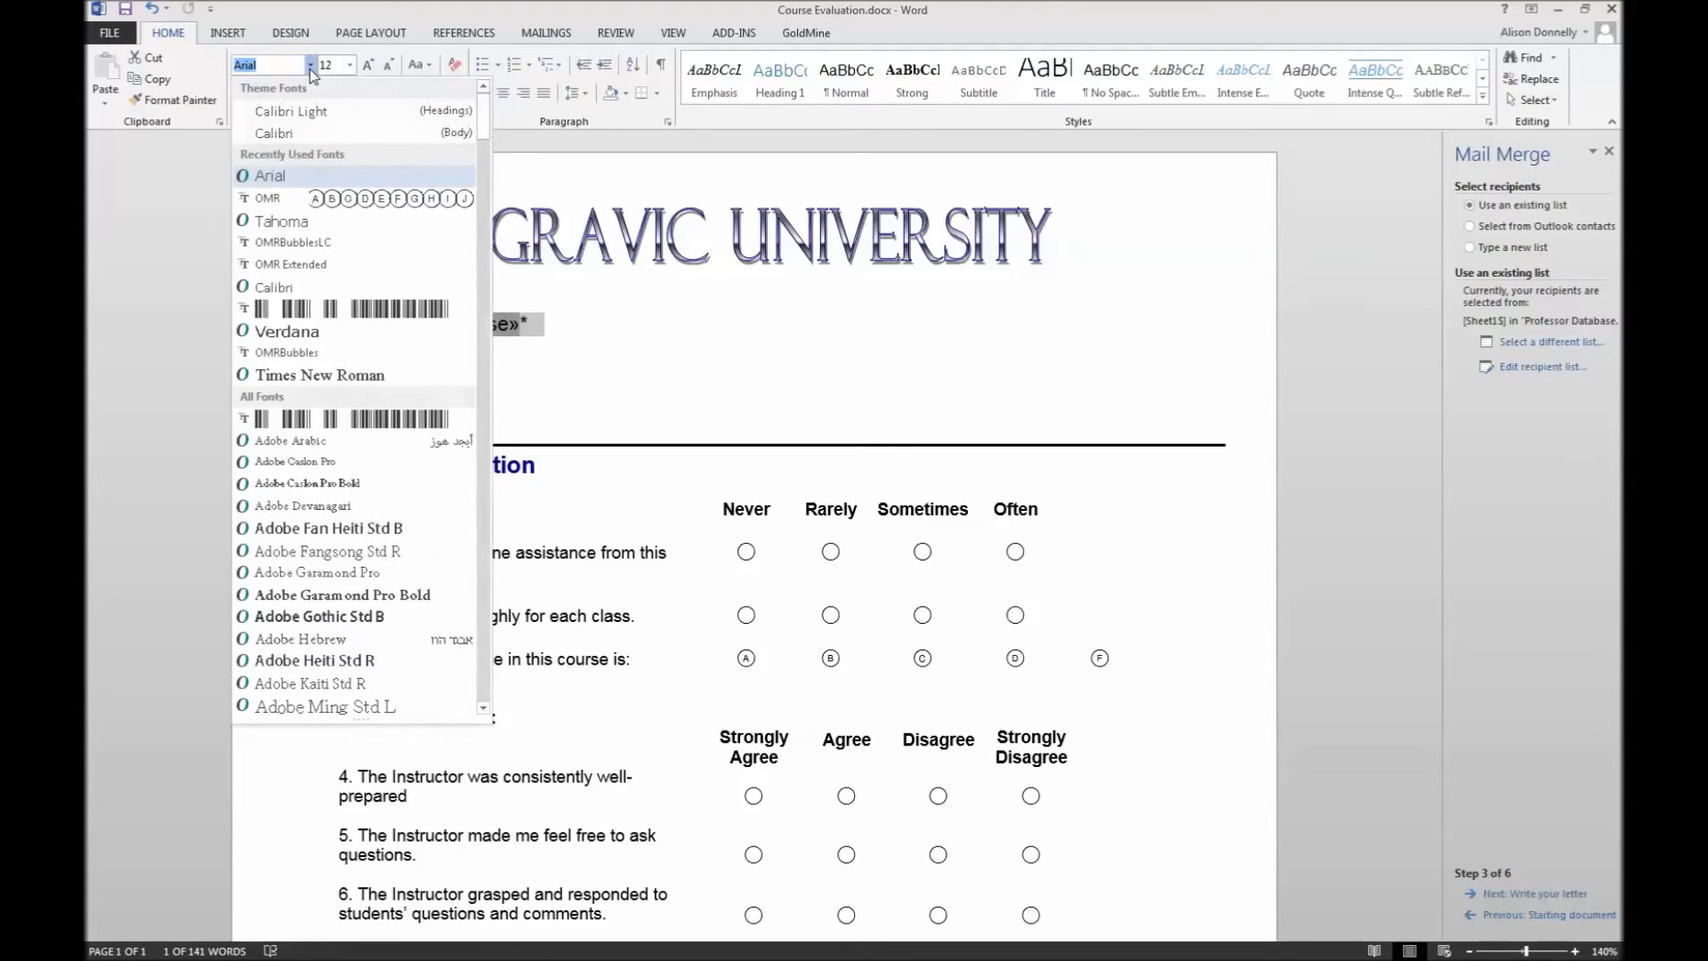
click(402, 310)
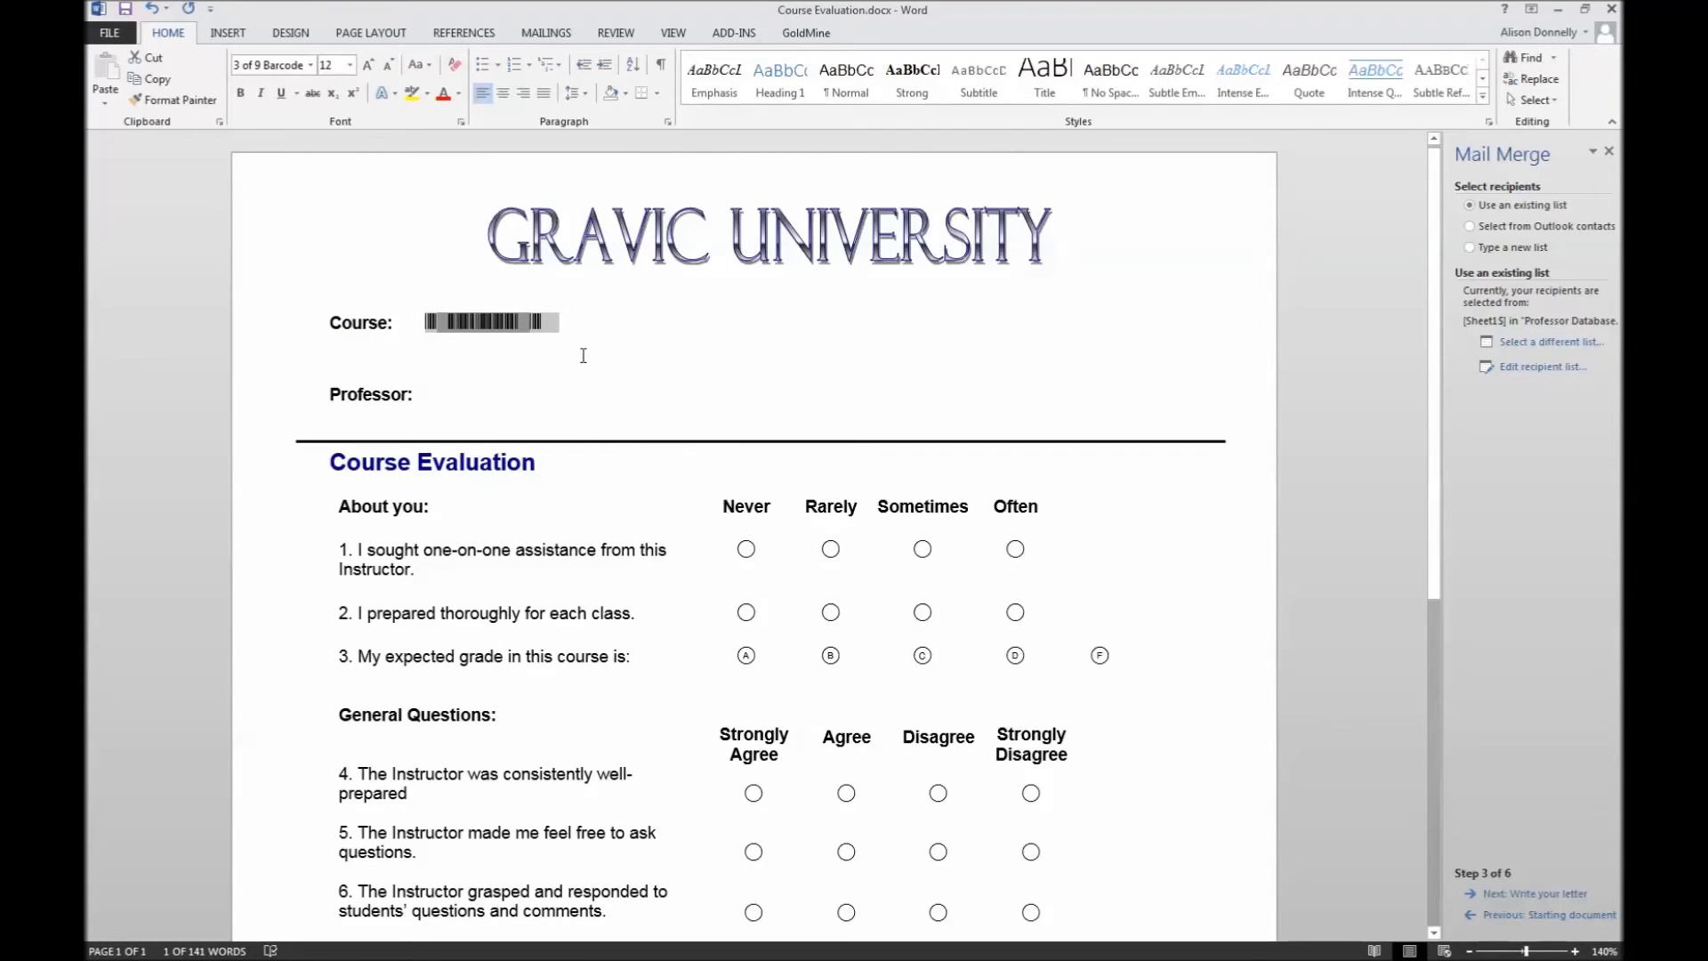
click(348, 66)
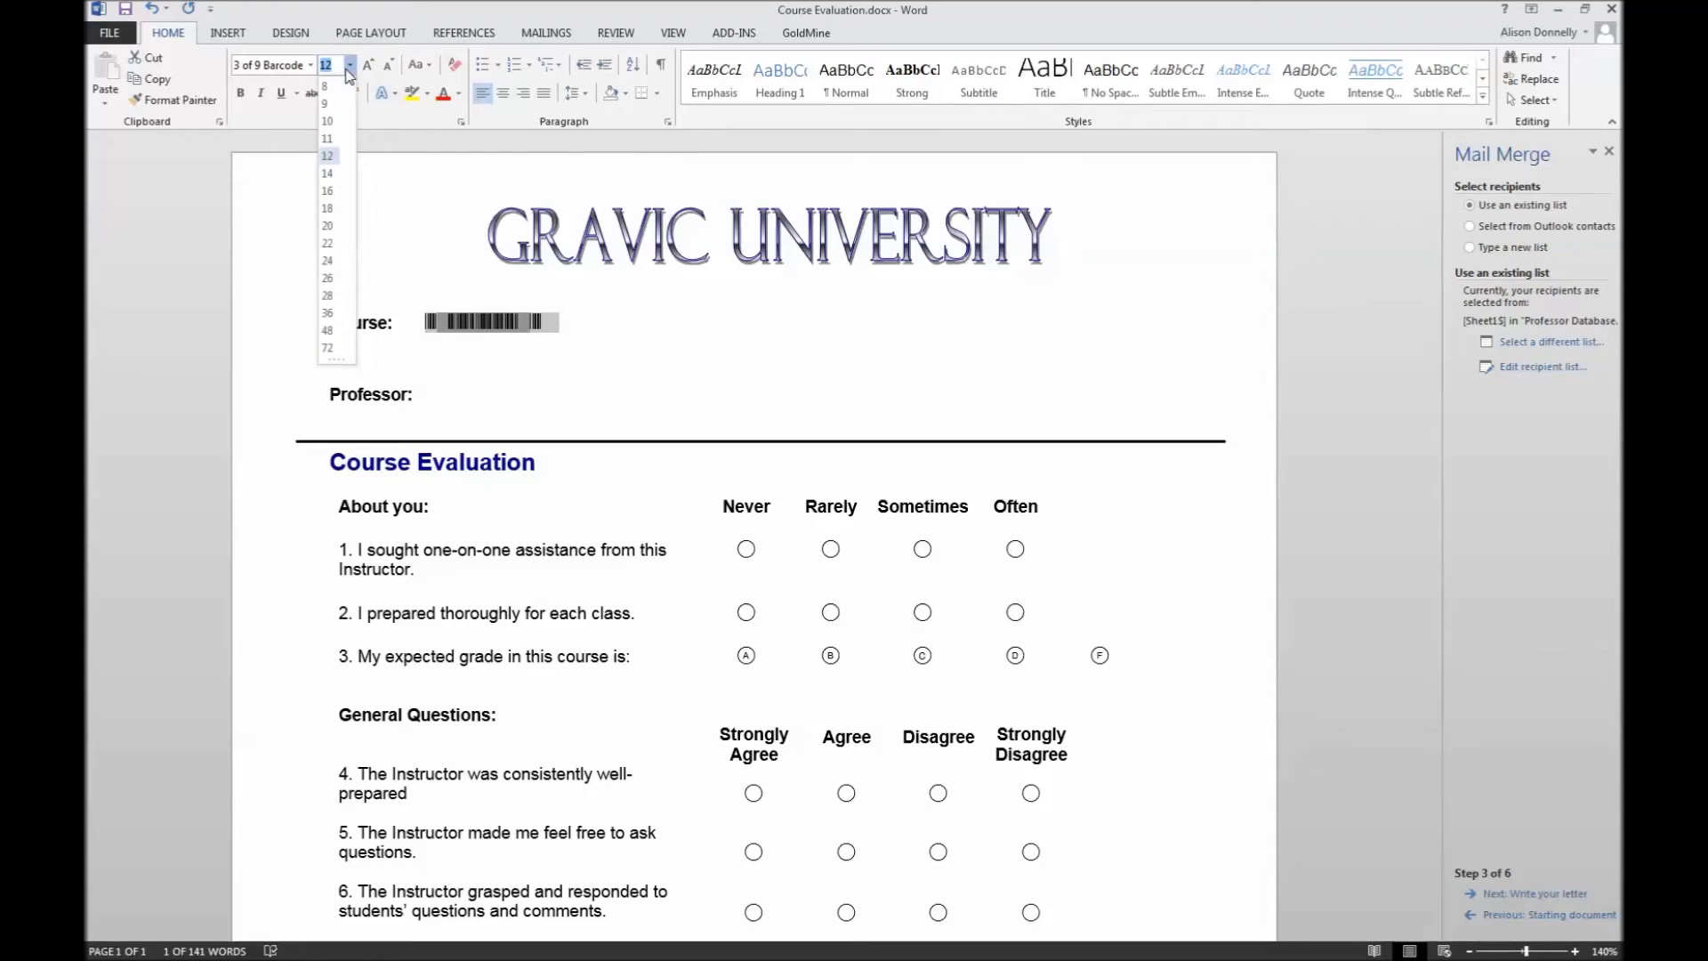
click(326, 280)
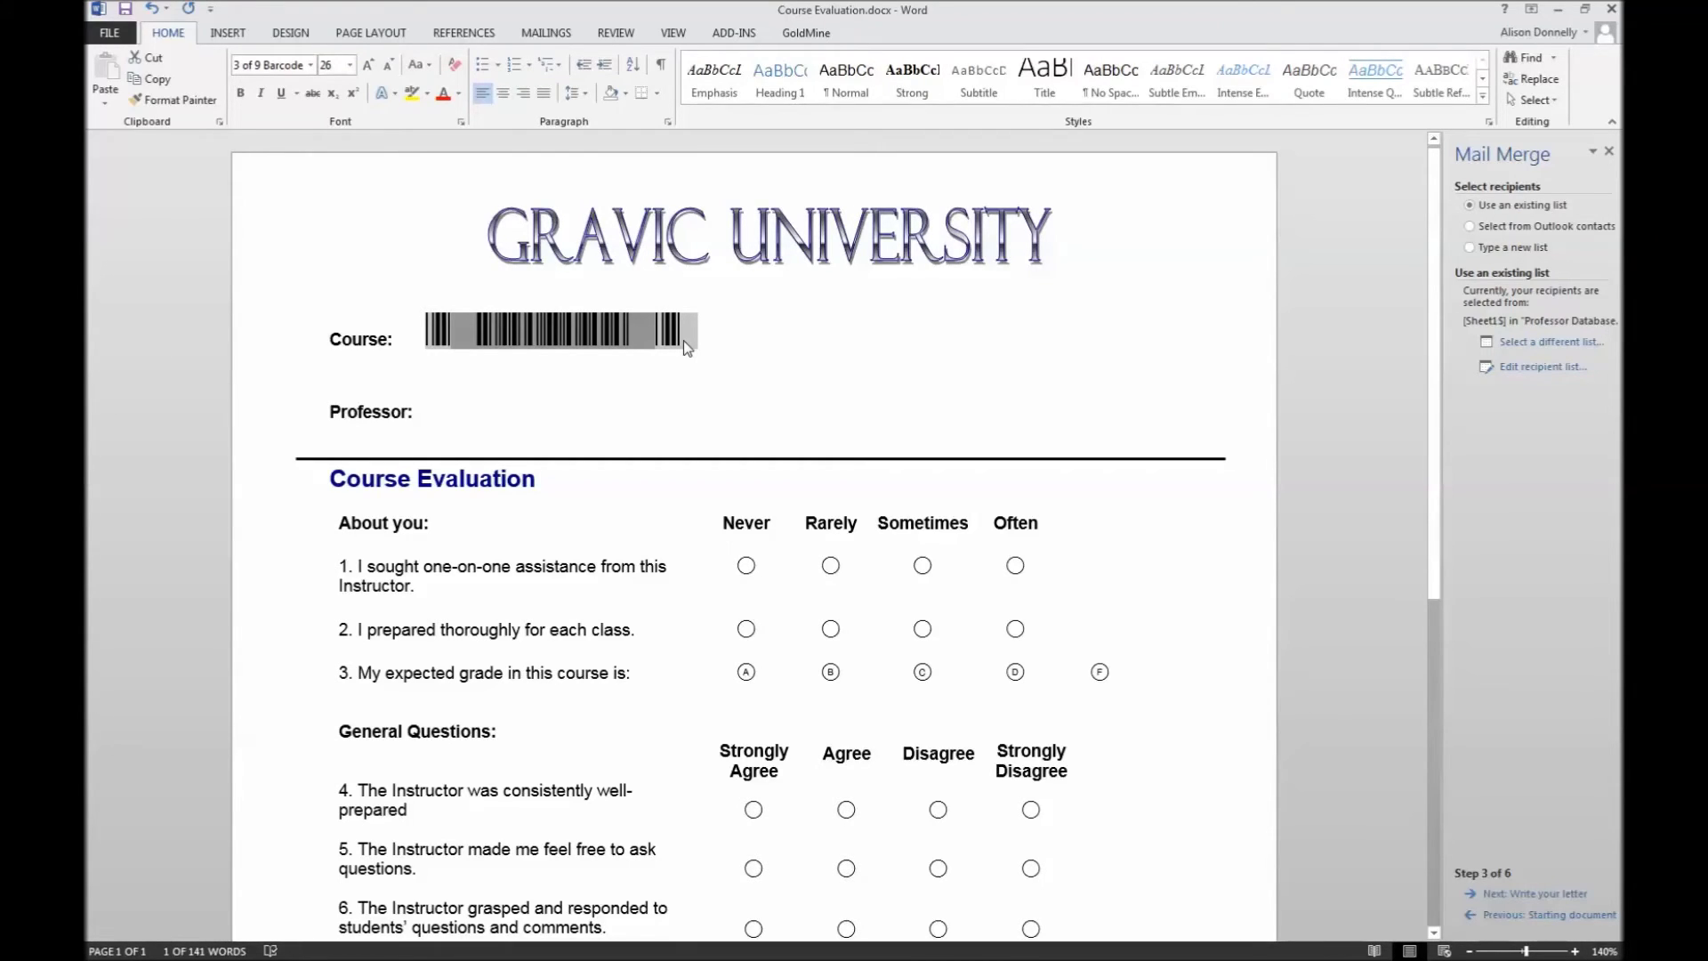
click(784, 705)
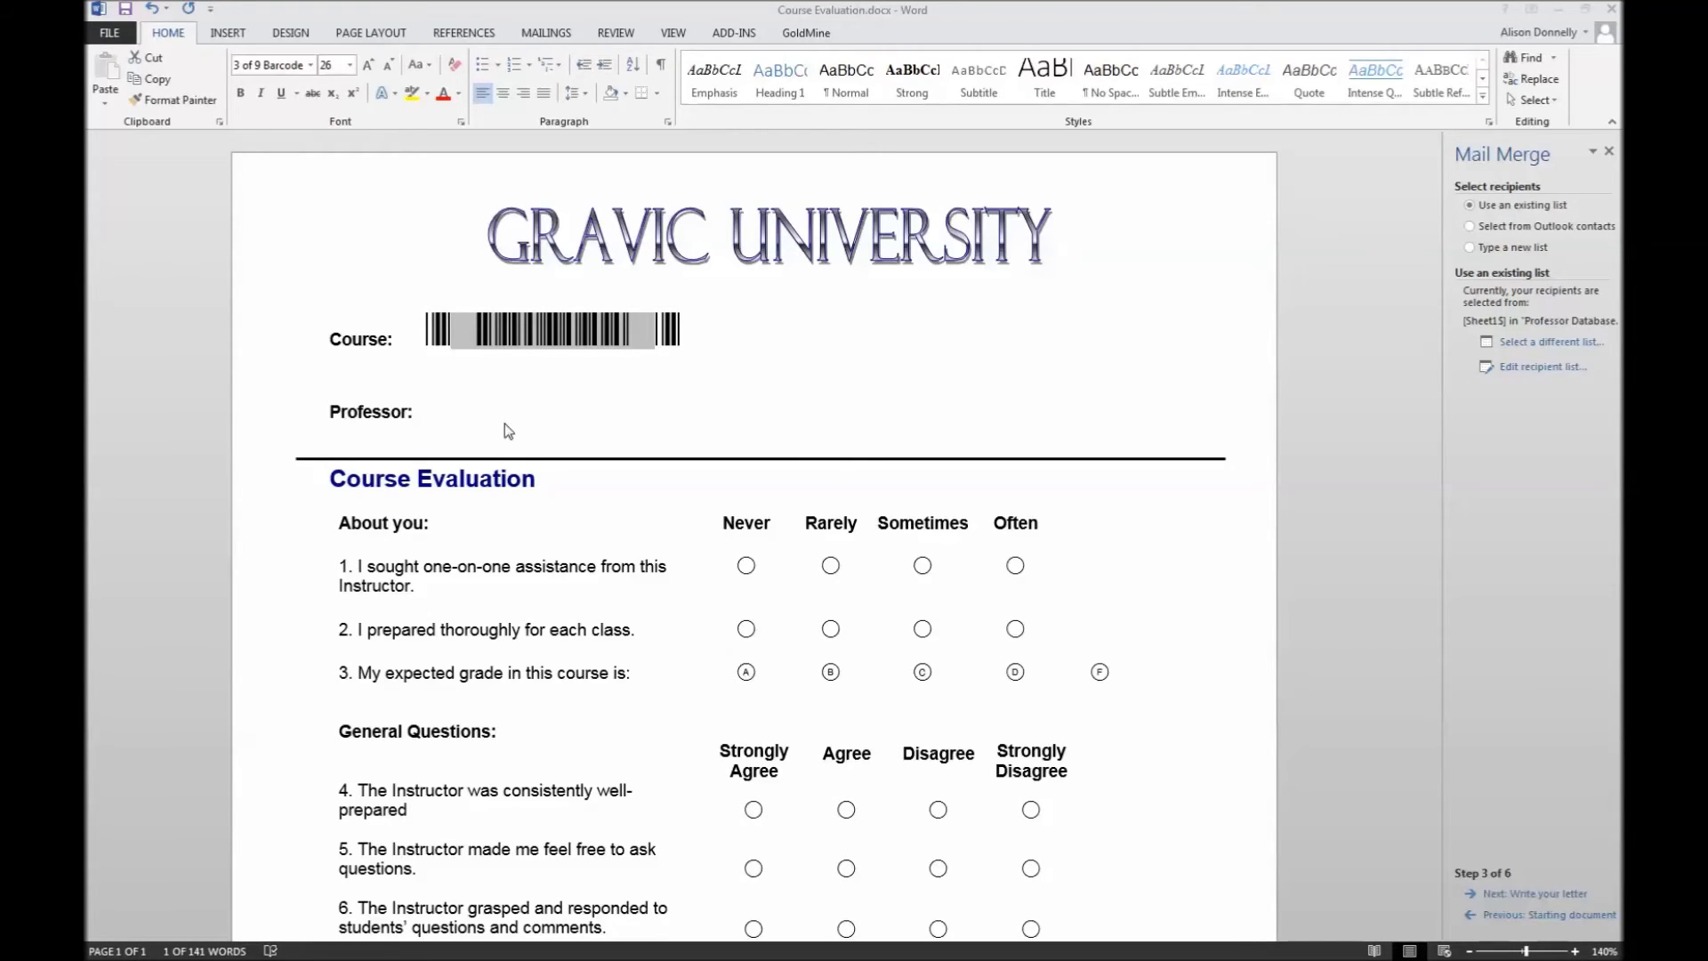
click(482, 416)
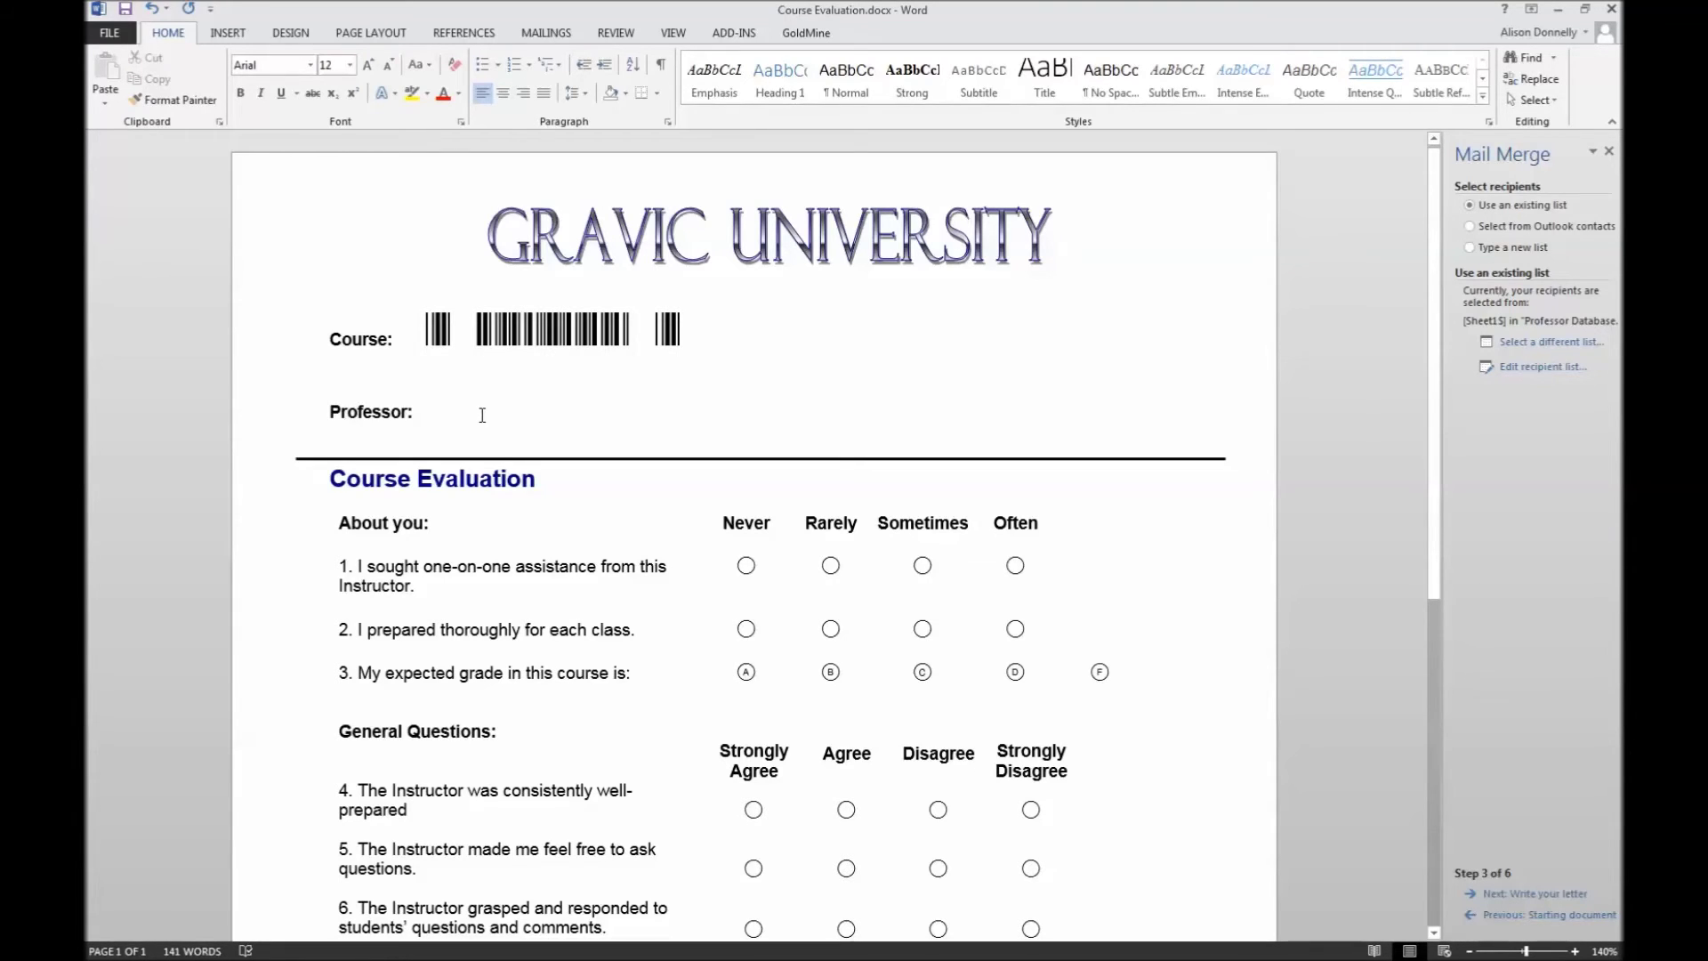
Step: Insert the «Professor» merge field after the Professor: label
click(545, 32)
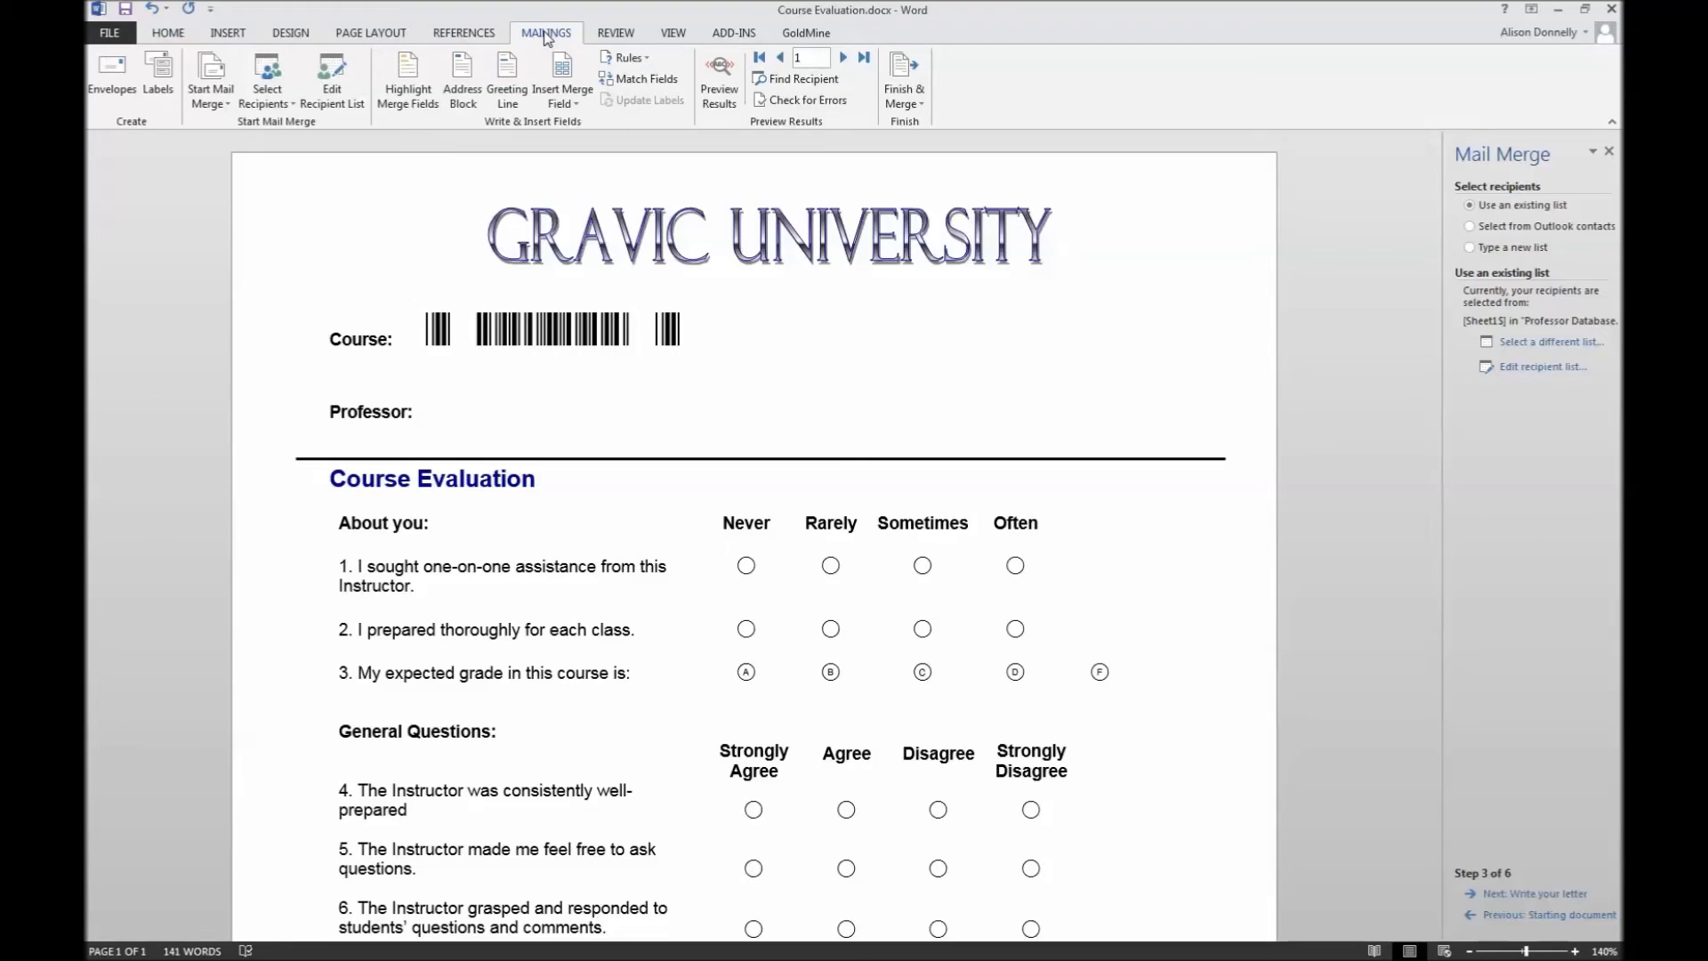
click(564, 105)
click(583, 122)
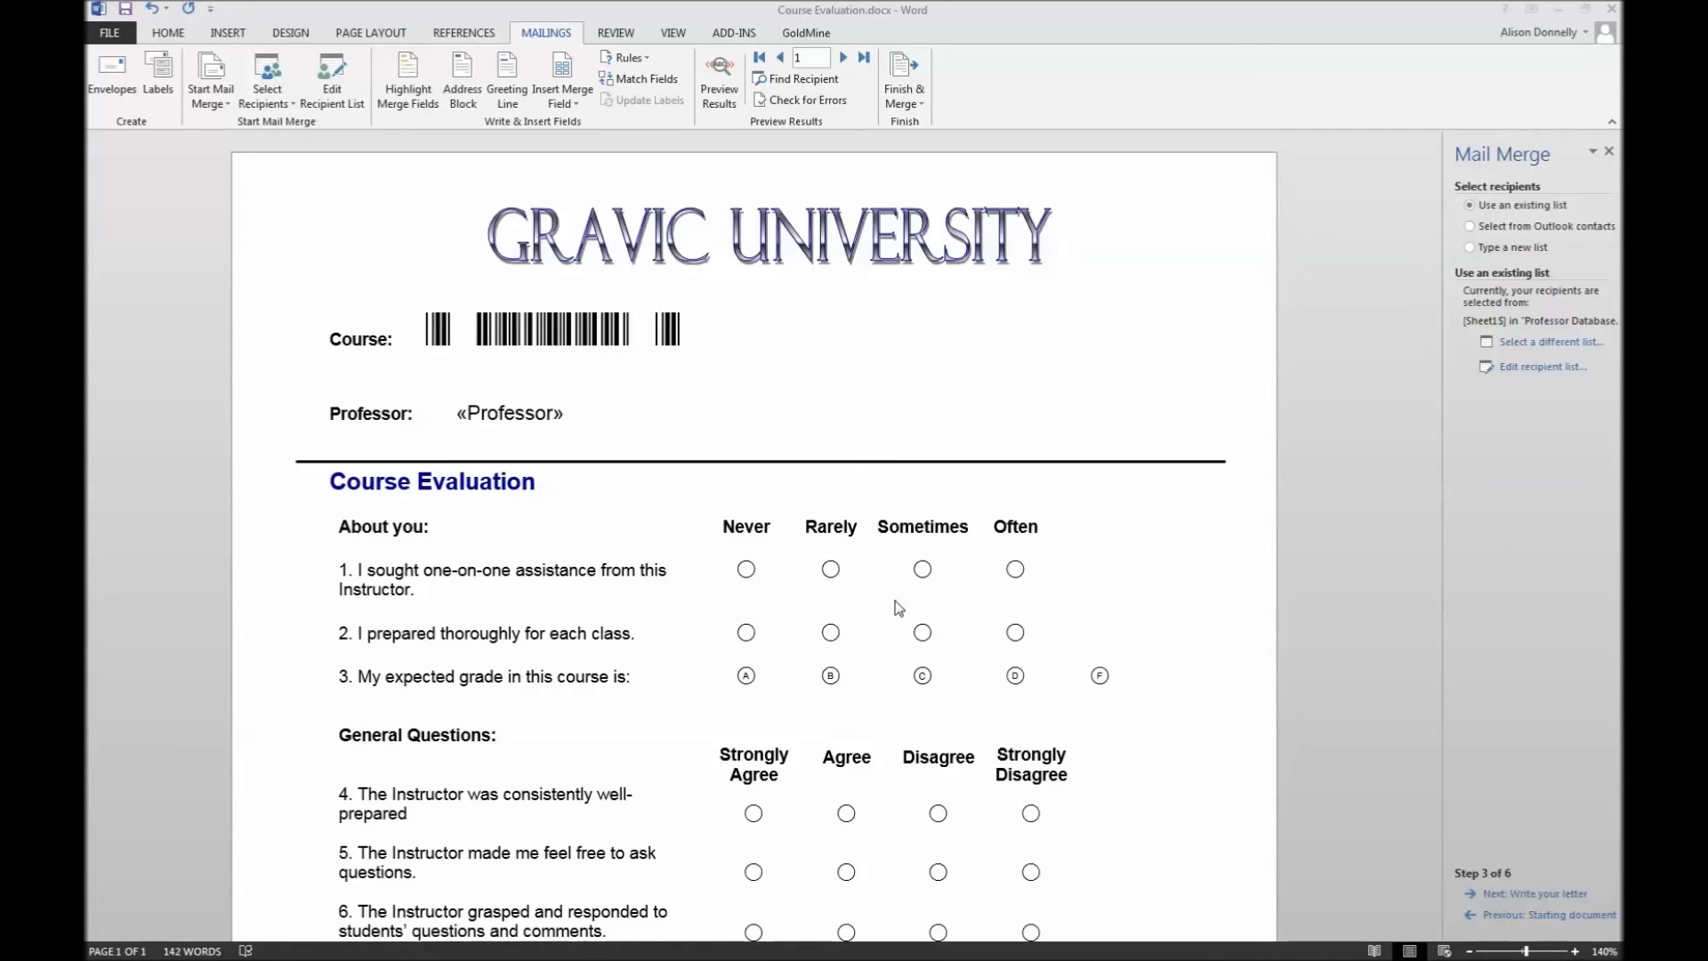
Step: Enlarge the «Professor» field to 14-point font size
click(574, 415)
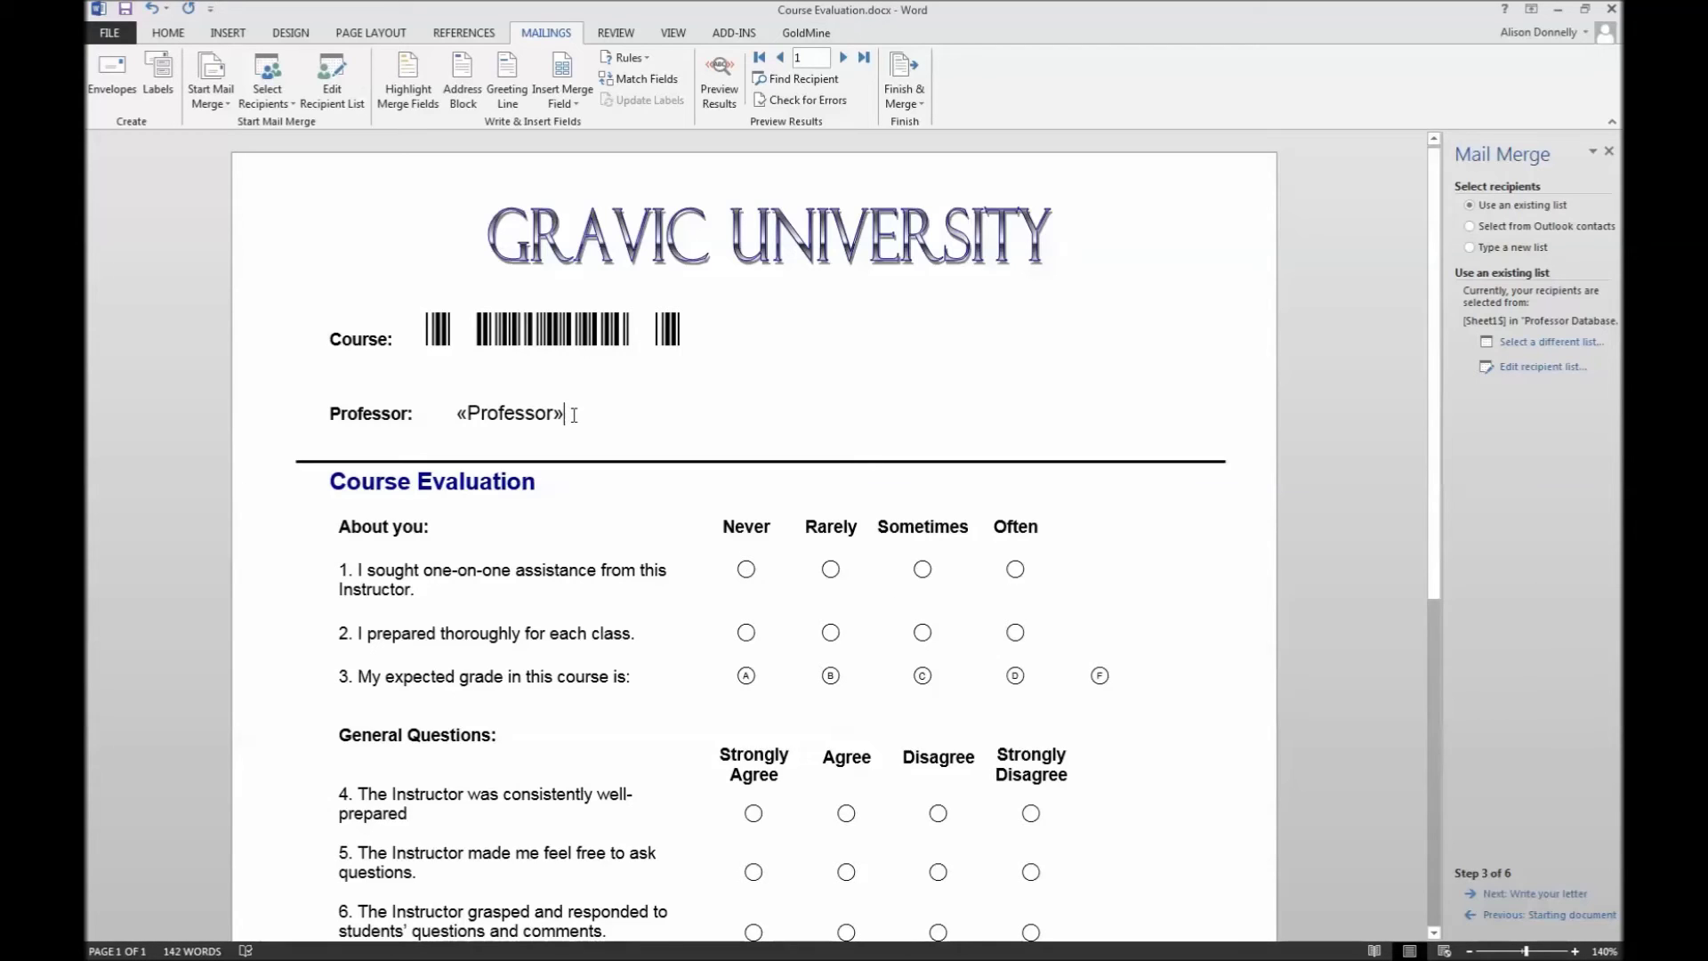
key(shift+Left)
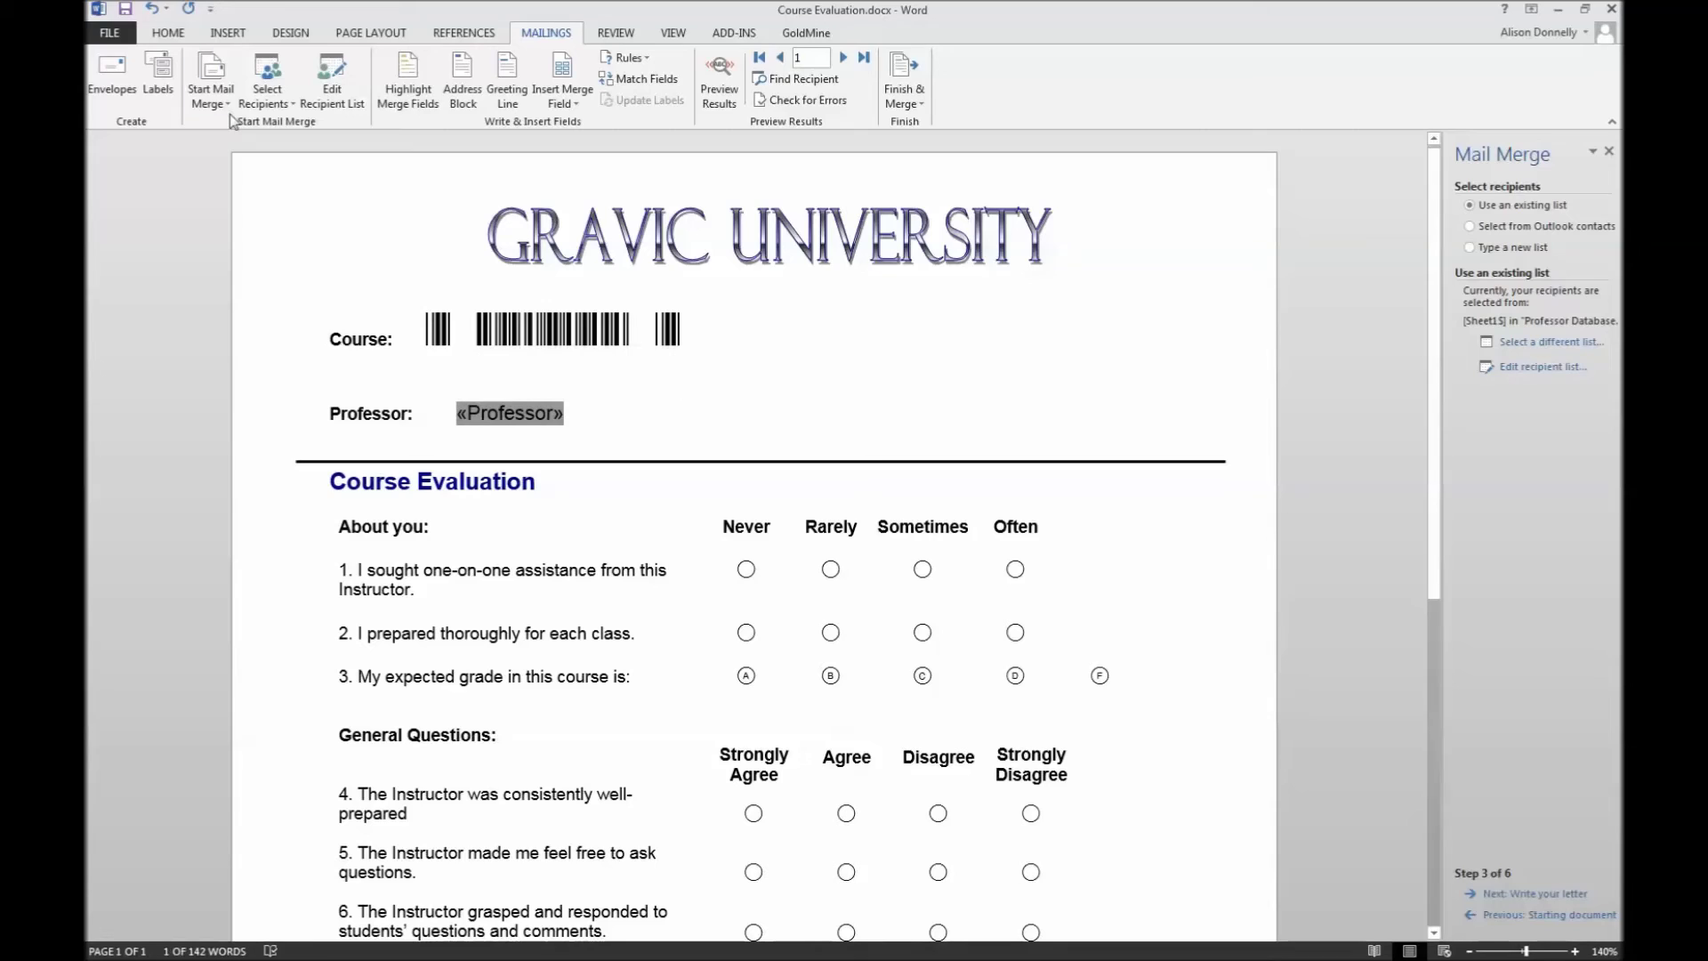
click(169, 33)
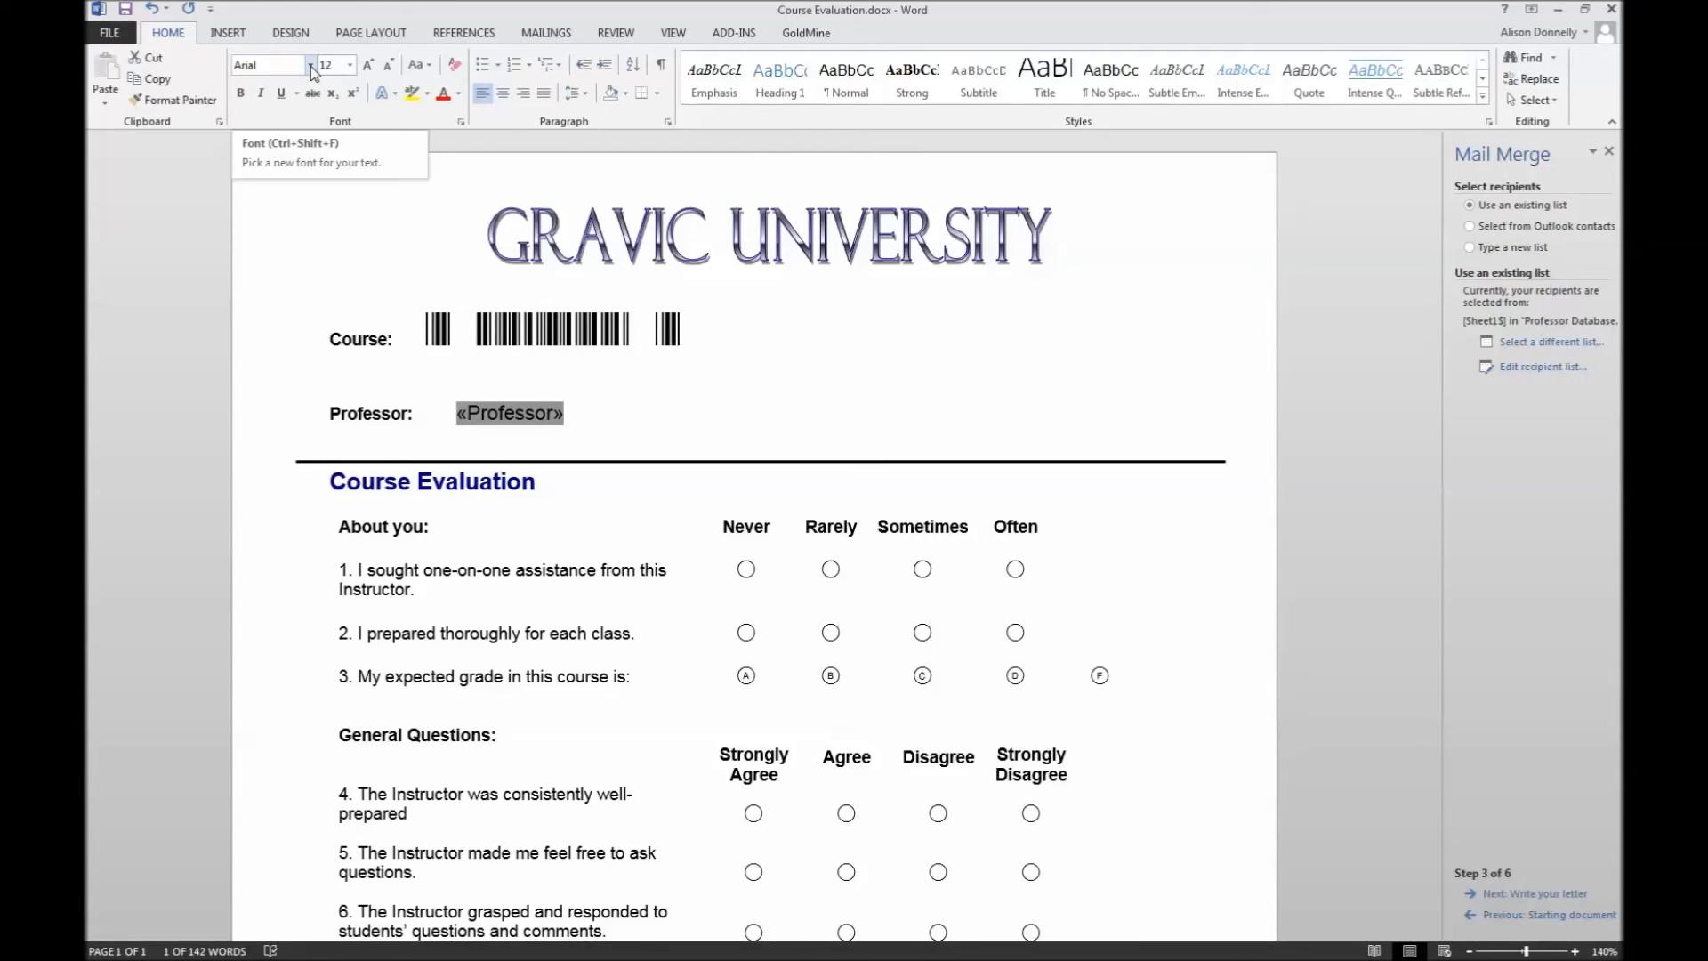
click(349, 65)
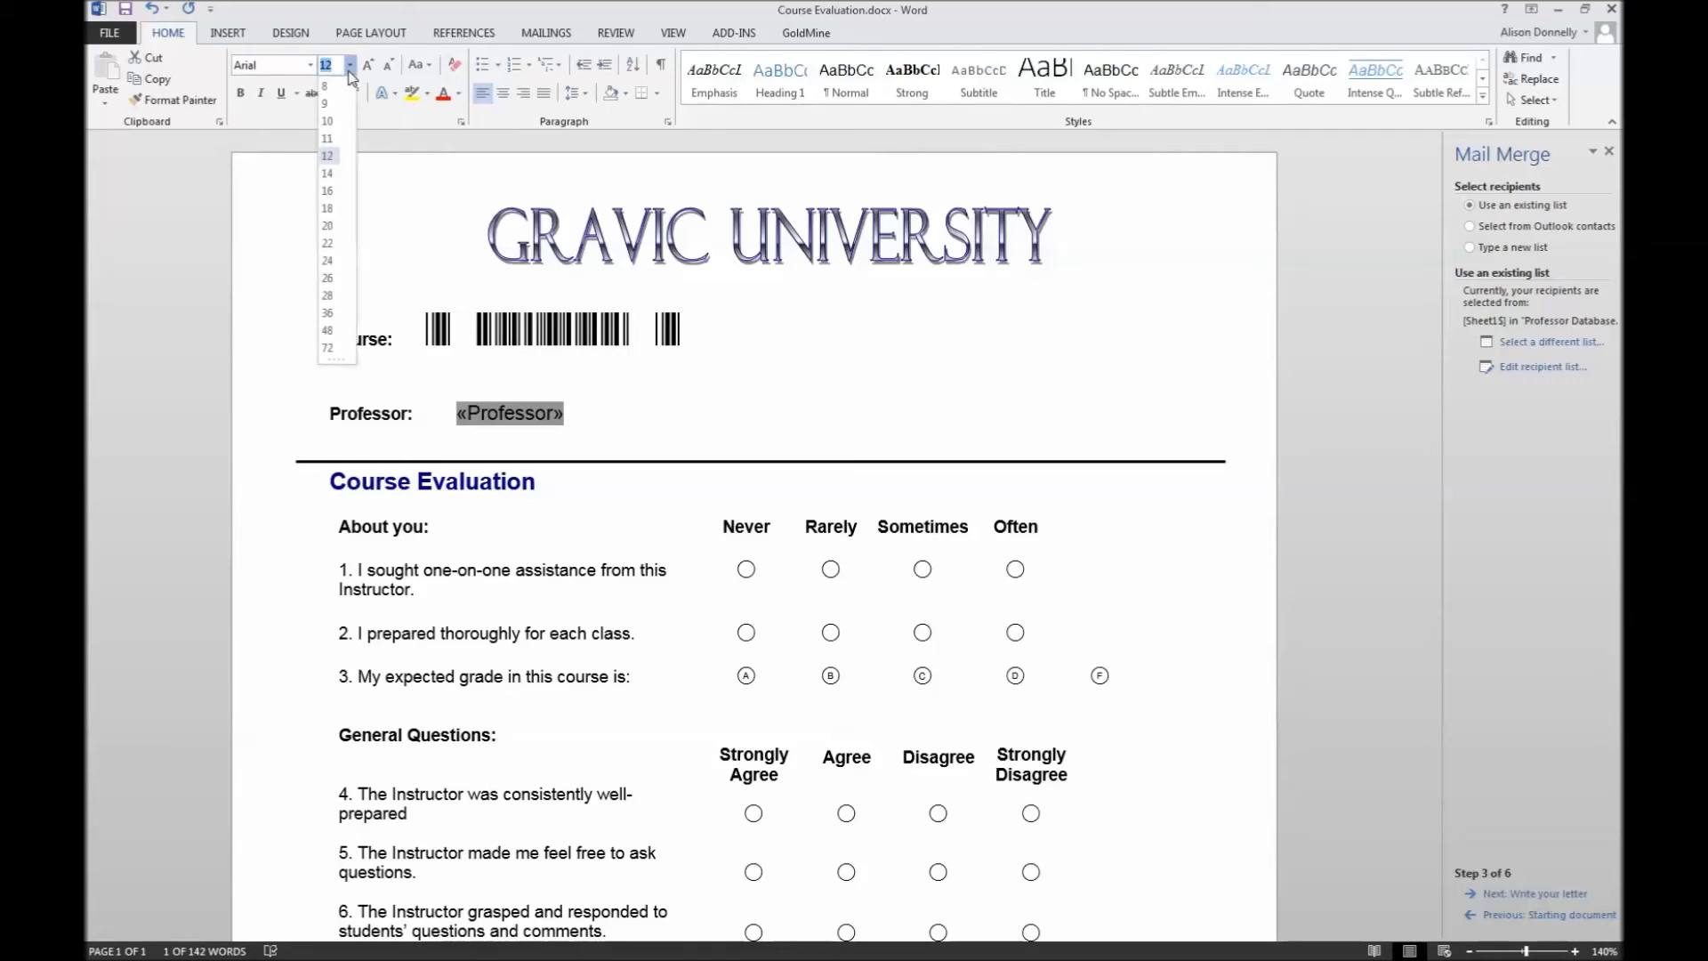
click(327, 173)
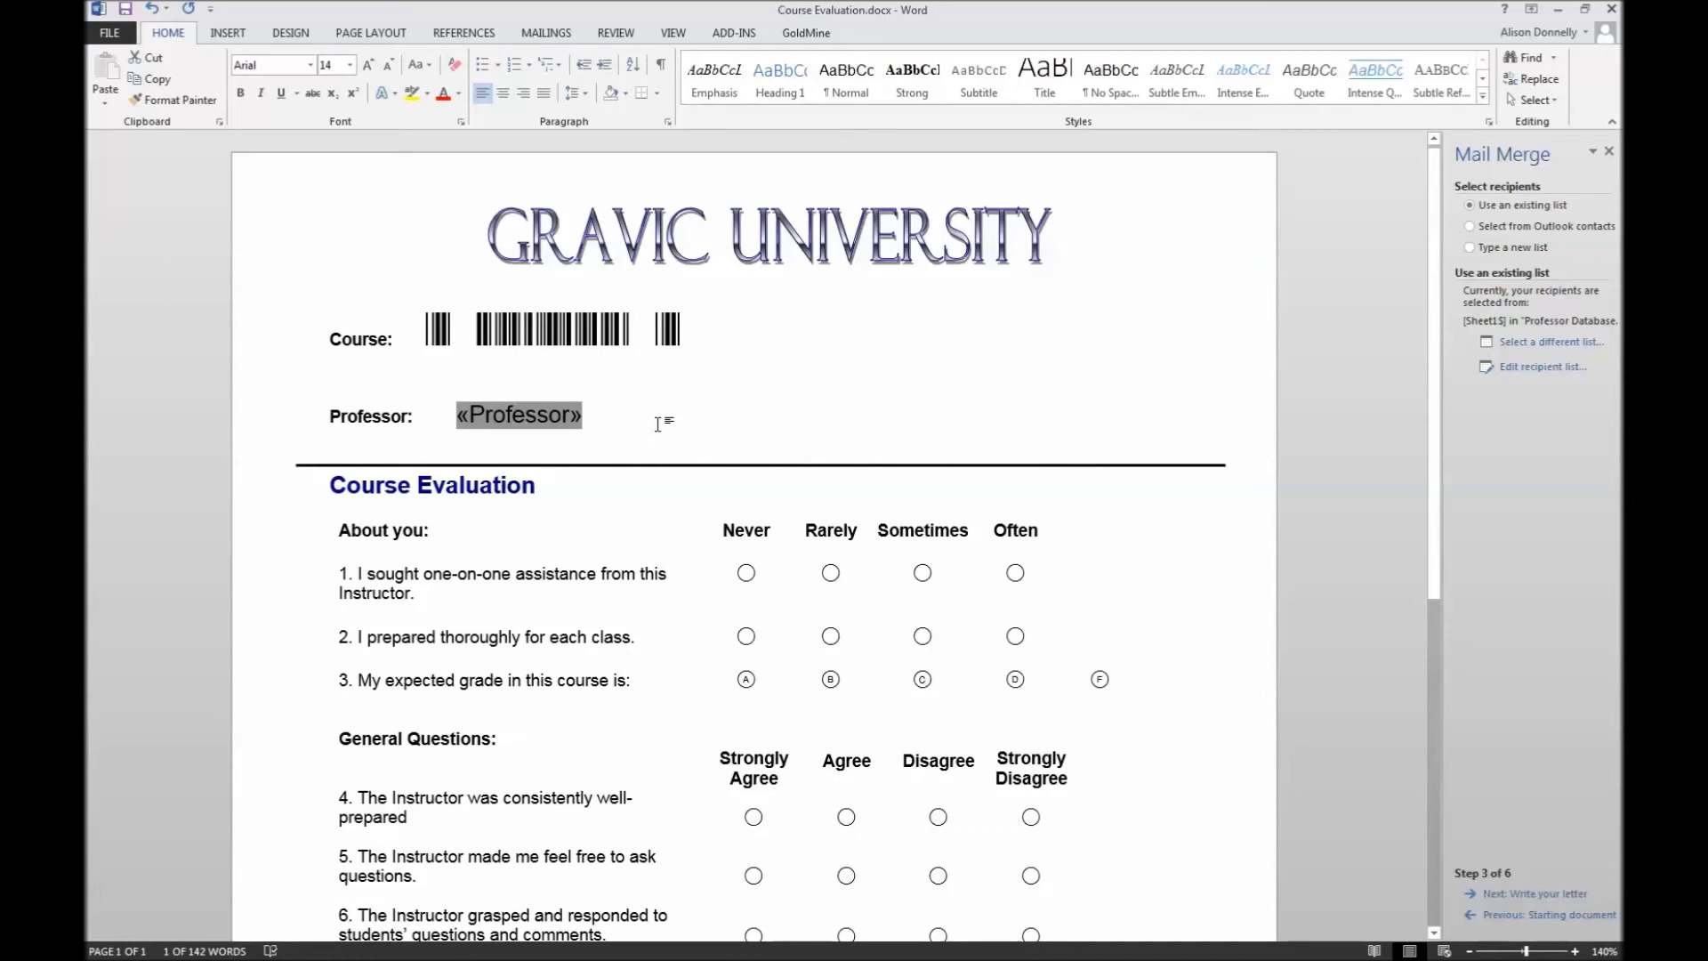
click(627, 408)
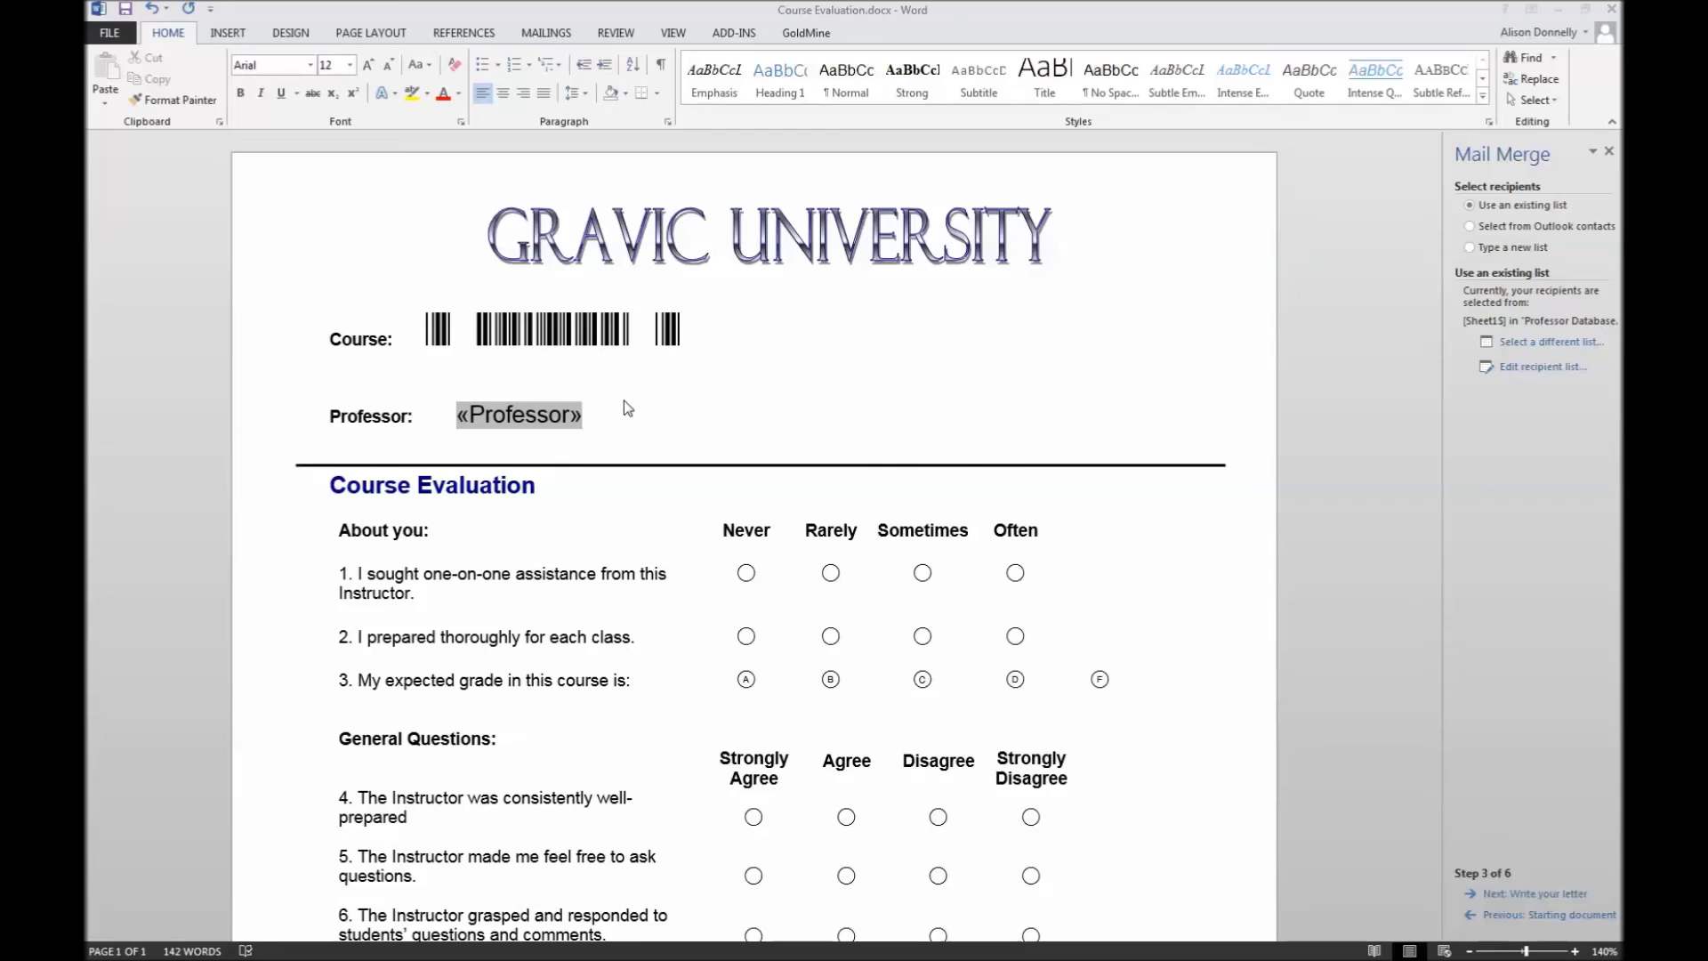
click(546, 33)
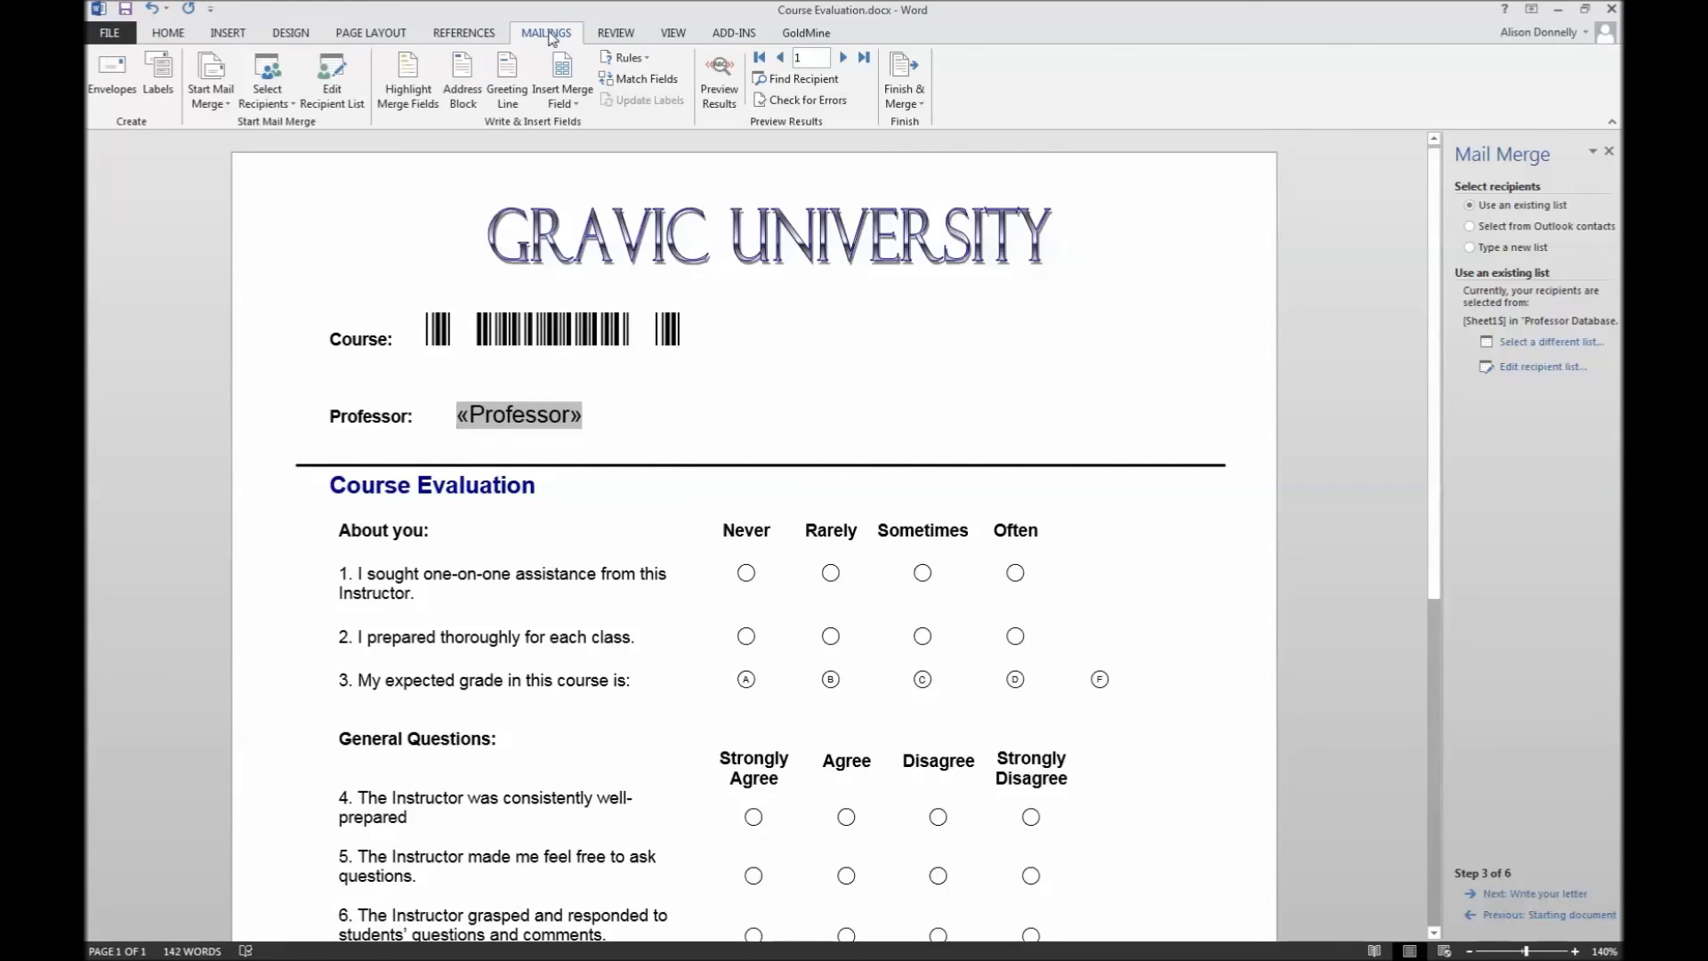
click(923, 105)
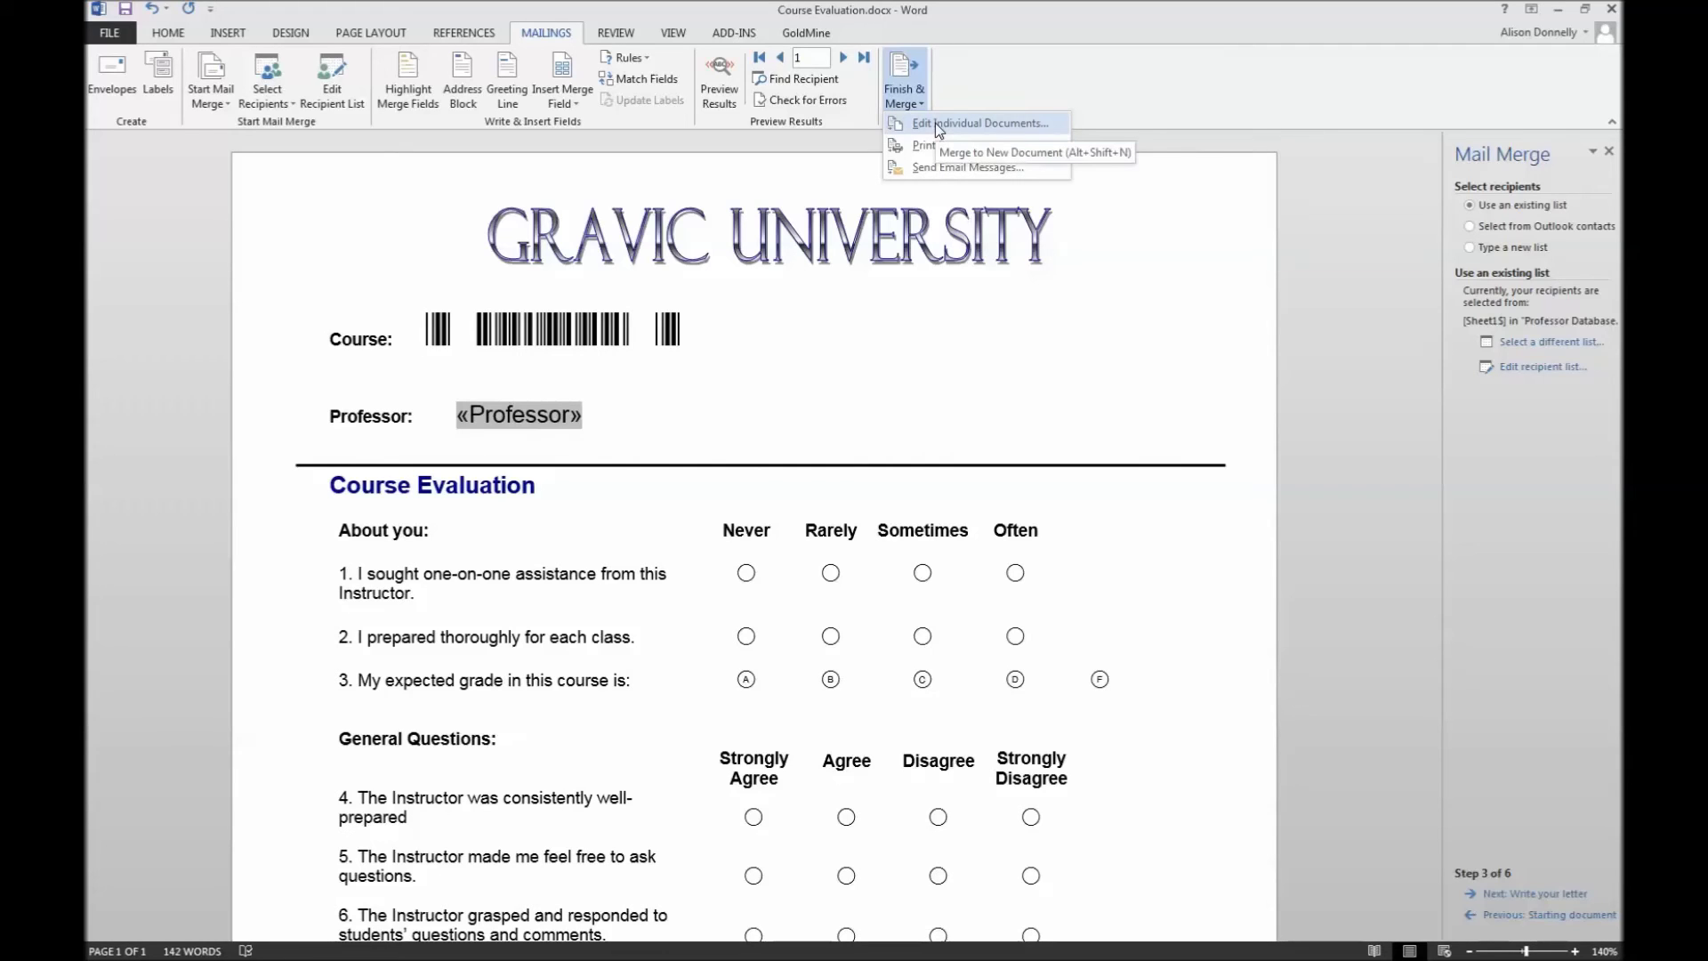
Step: Merge all records into a new editable document, Letters1, via Edit Individual Documents
click(935, 123)
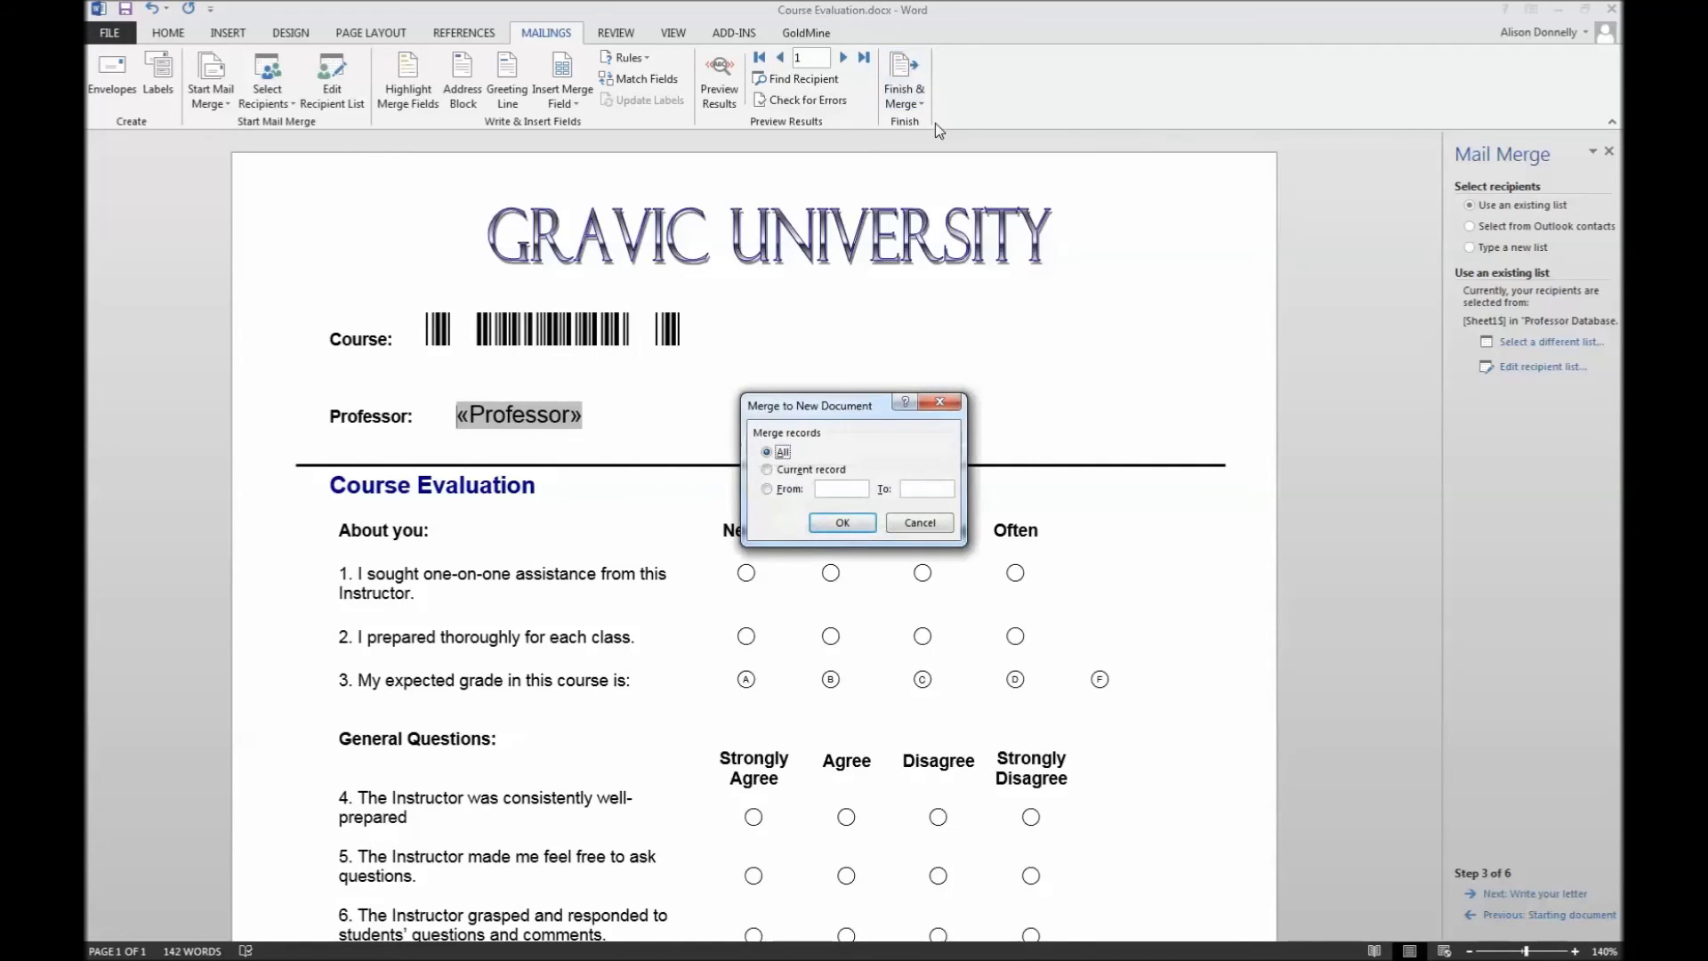
key(Return)
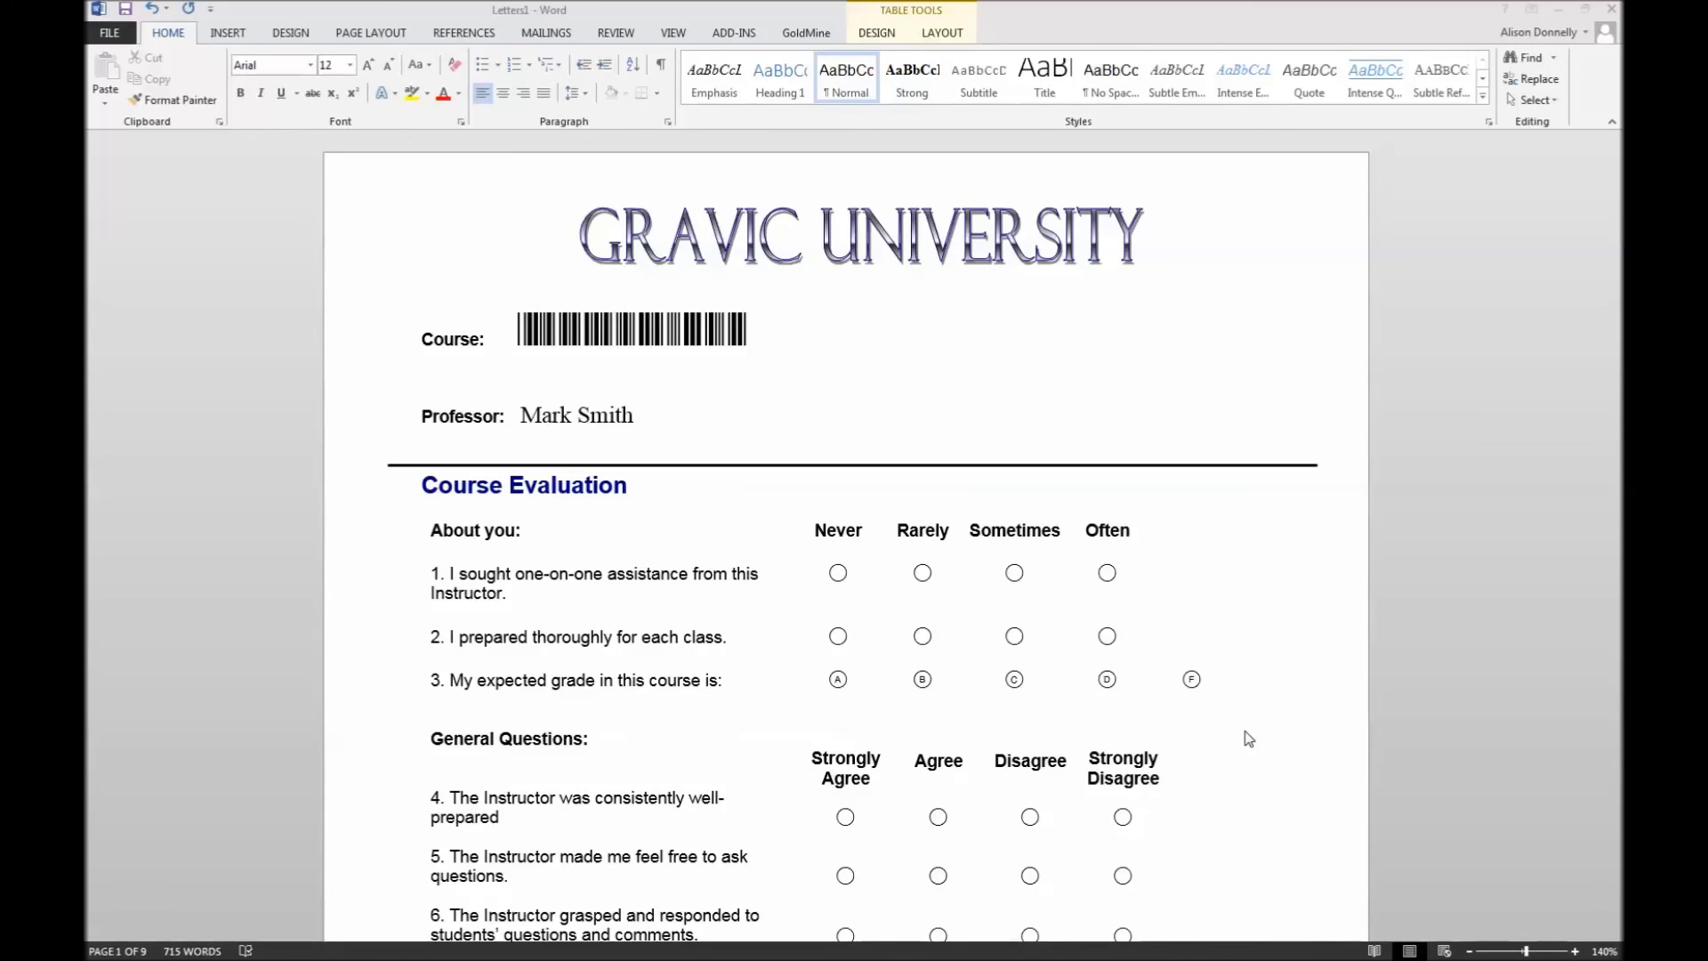
click(1243, 730)
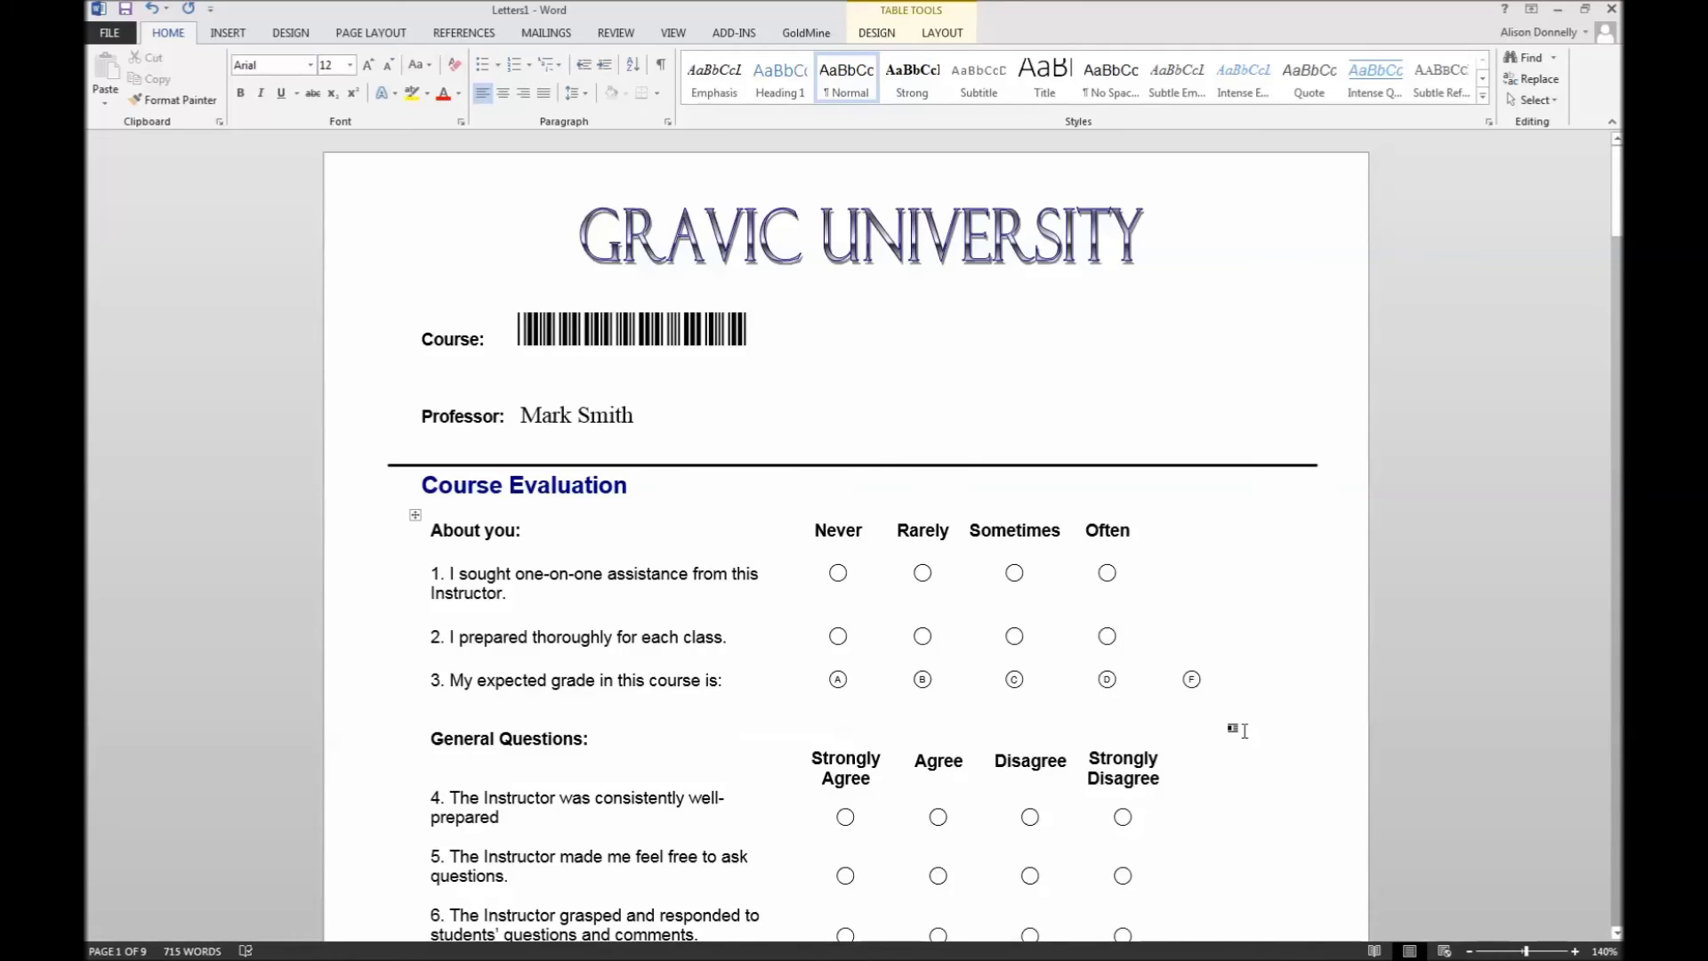
scroll(1243, 730, down, 5)
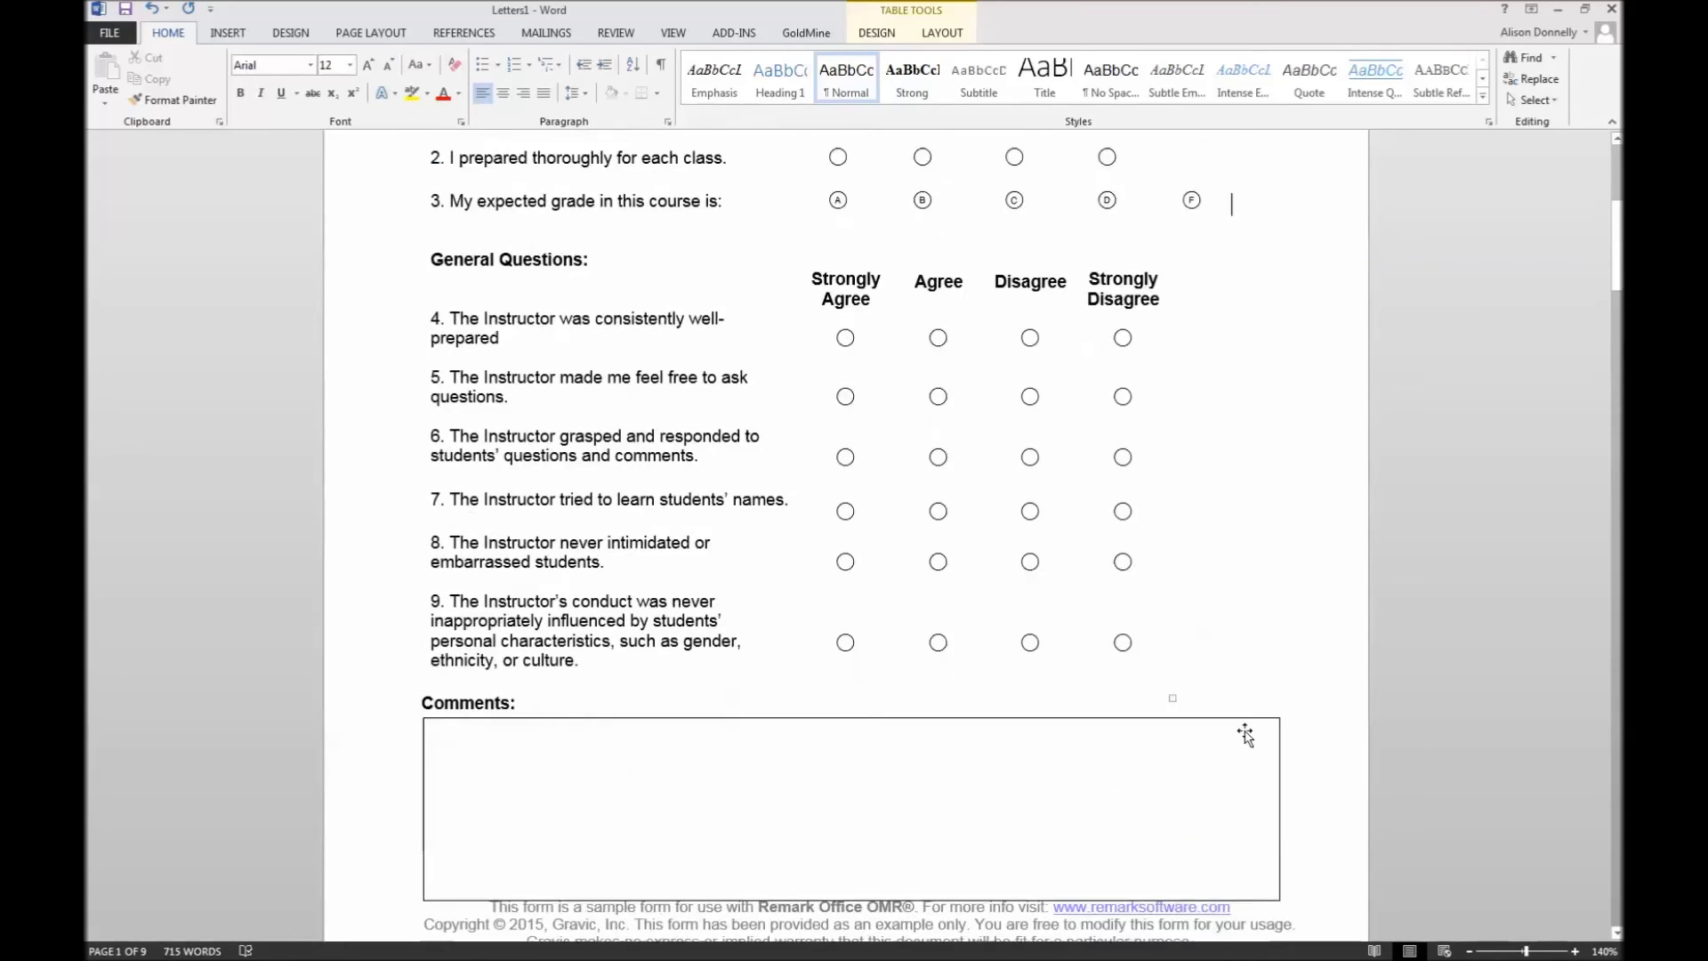
scroll(1245, 734, down, 8)
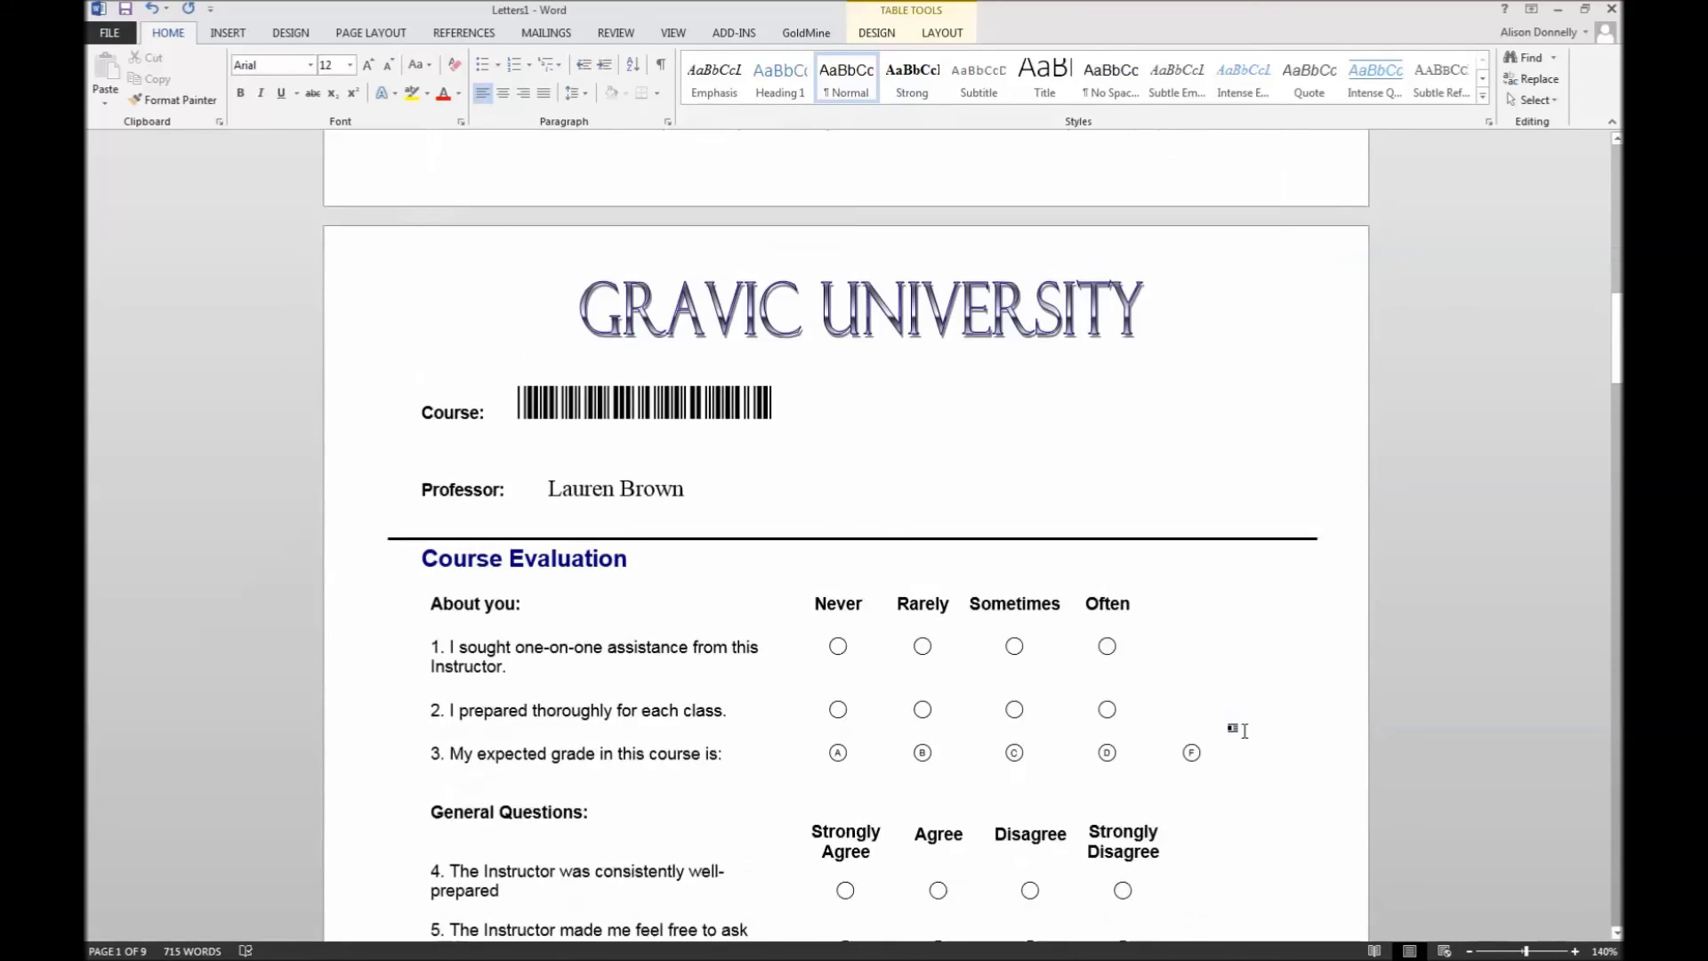
scroll(1243, 730, down, 3)
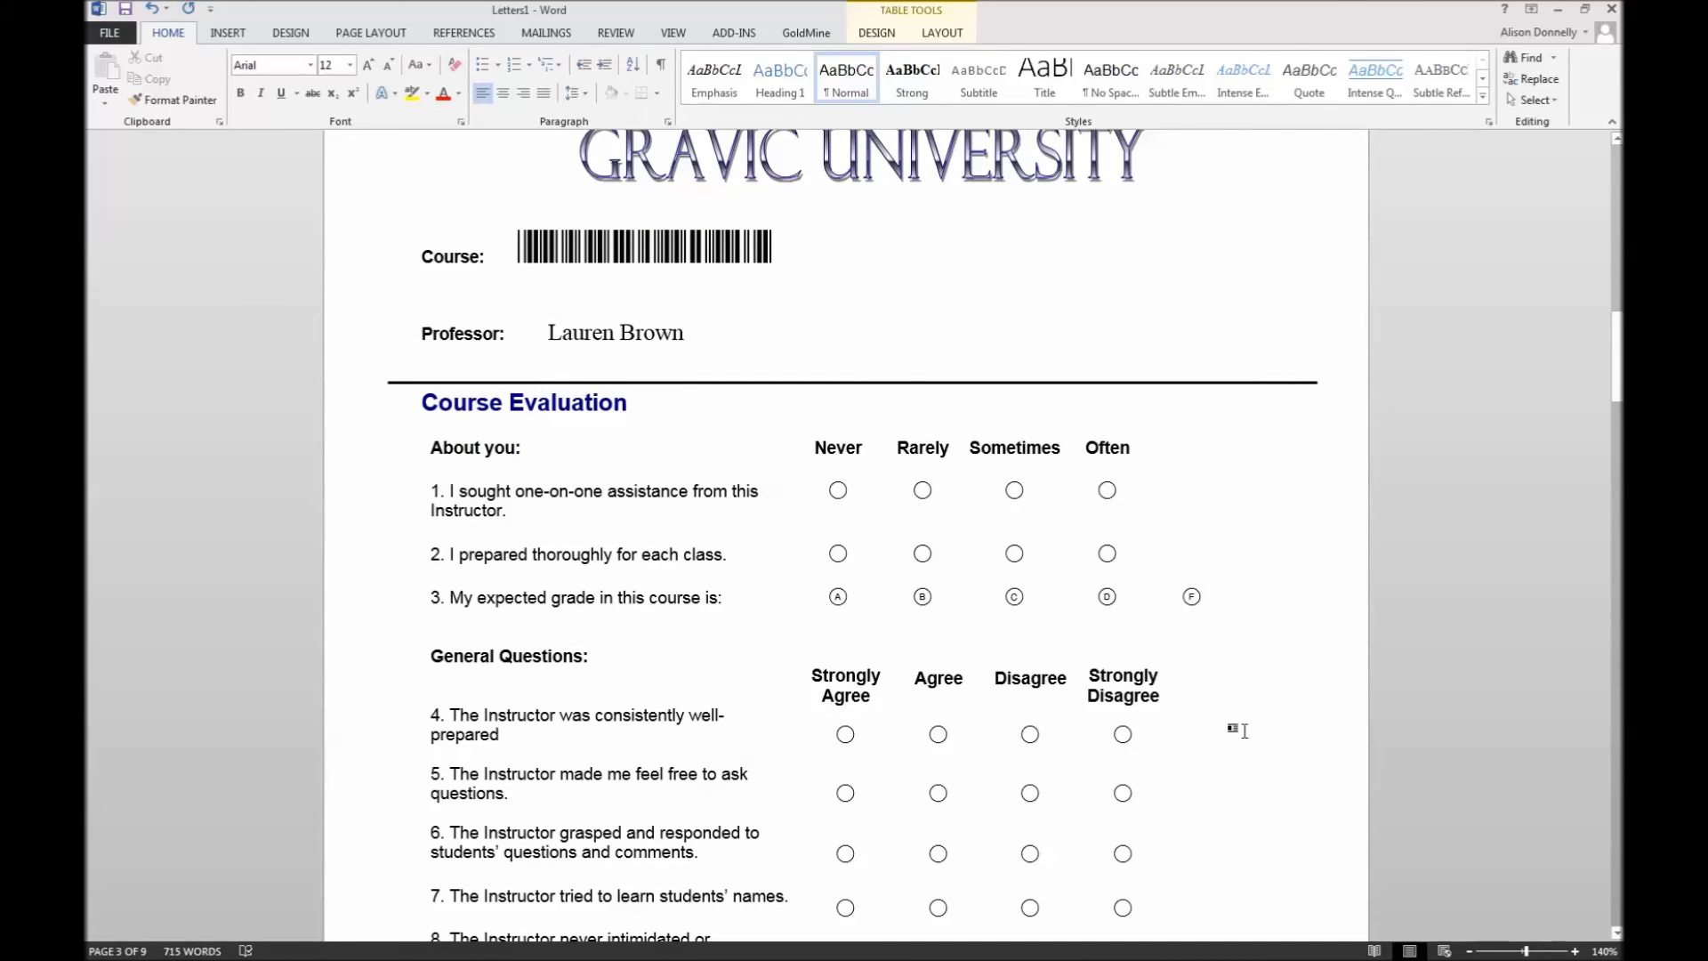
scroll(1243, 730, down, 10)
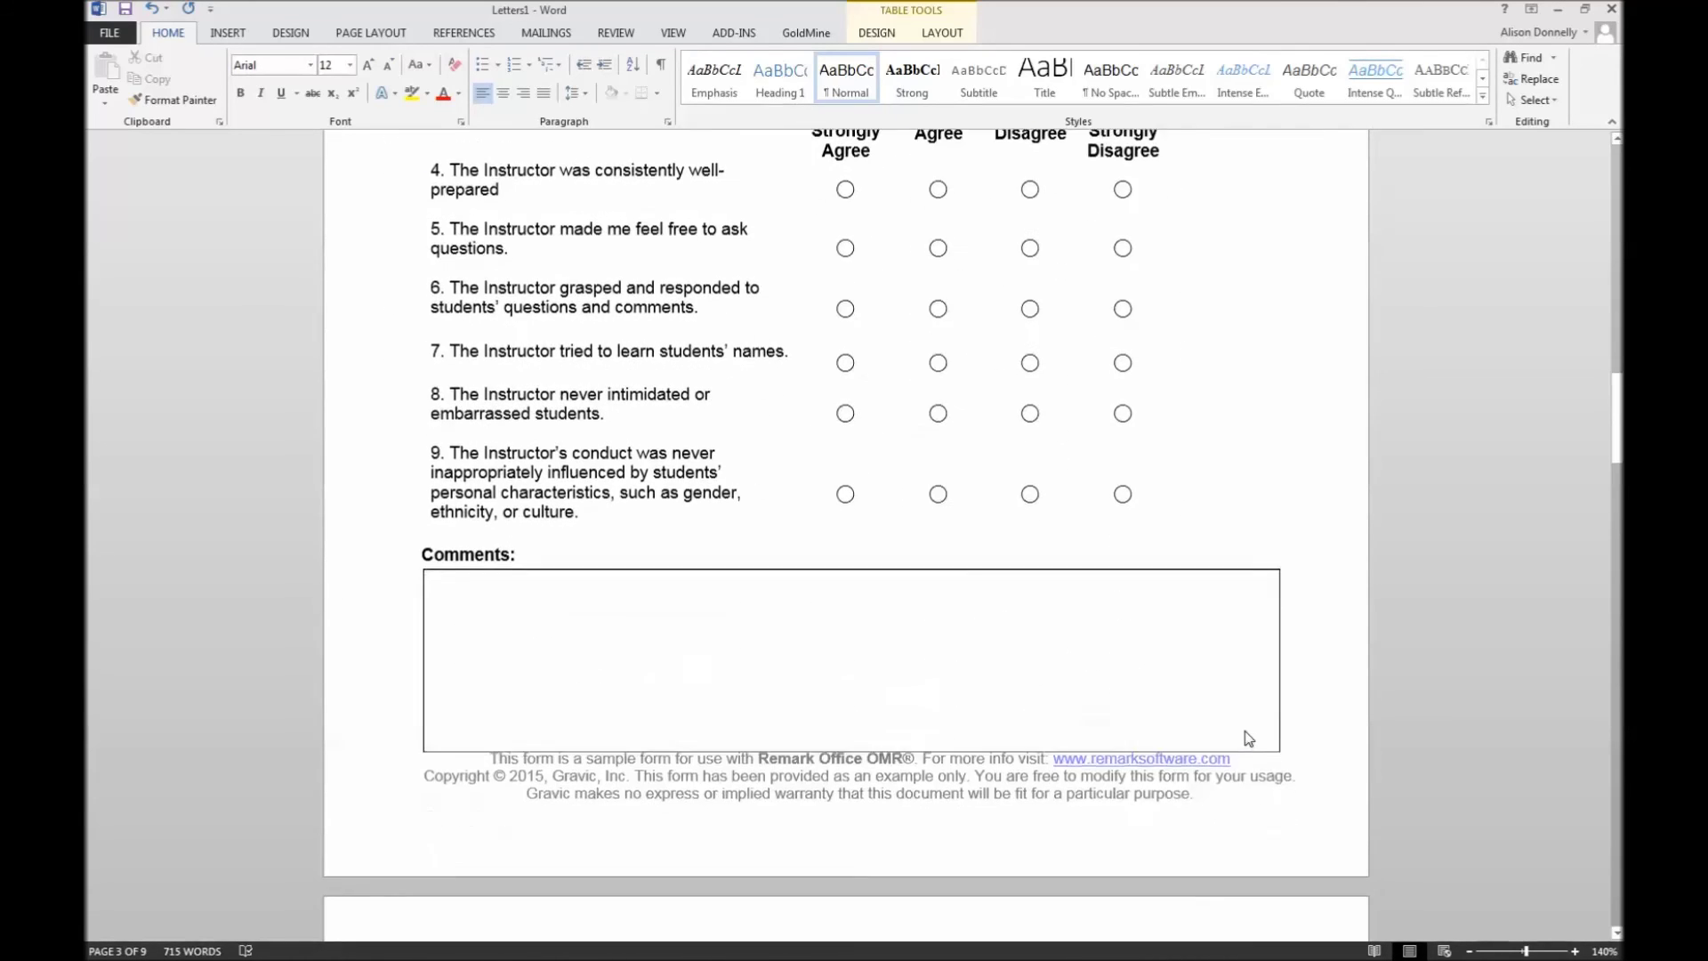
scroll(1245, 730, down, 10)
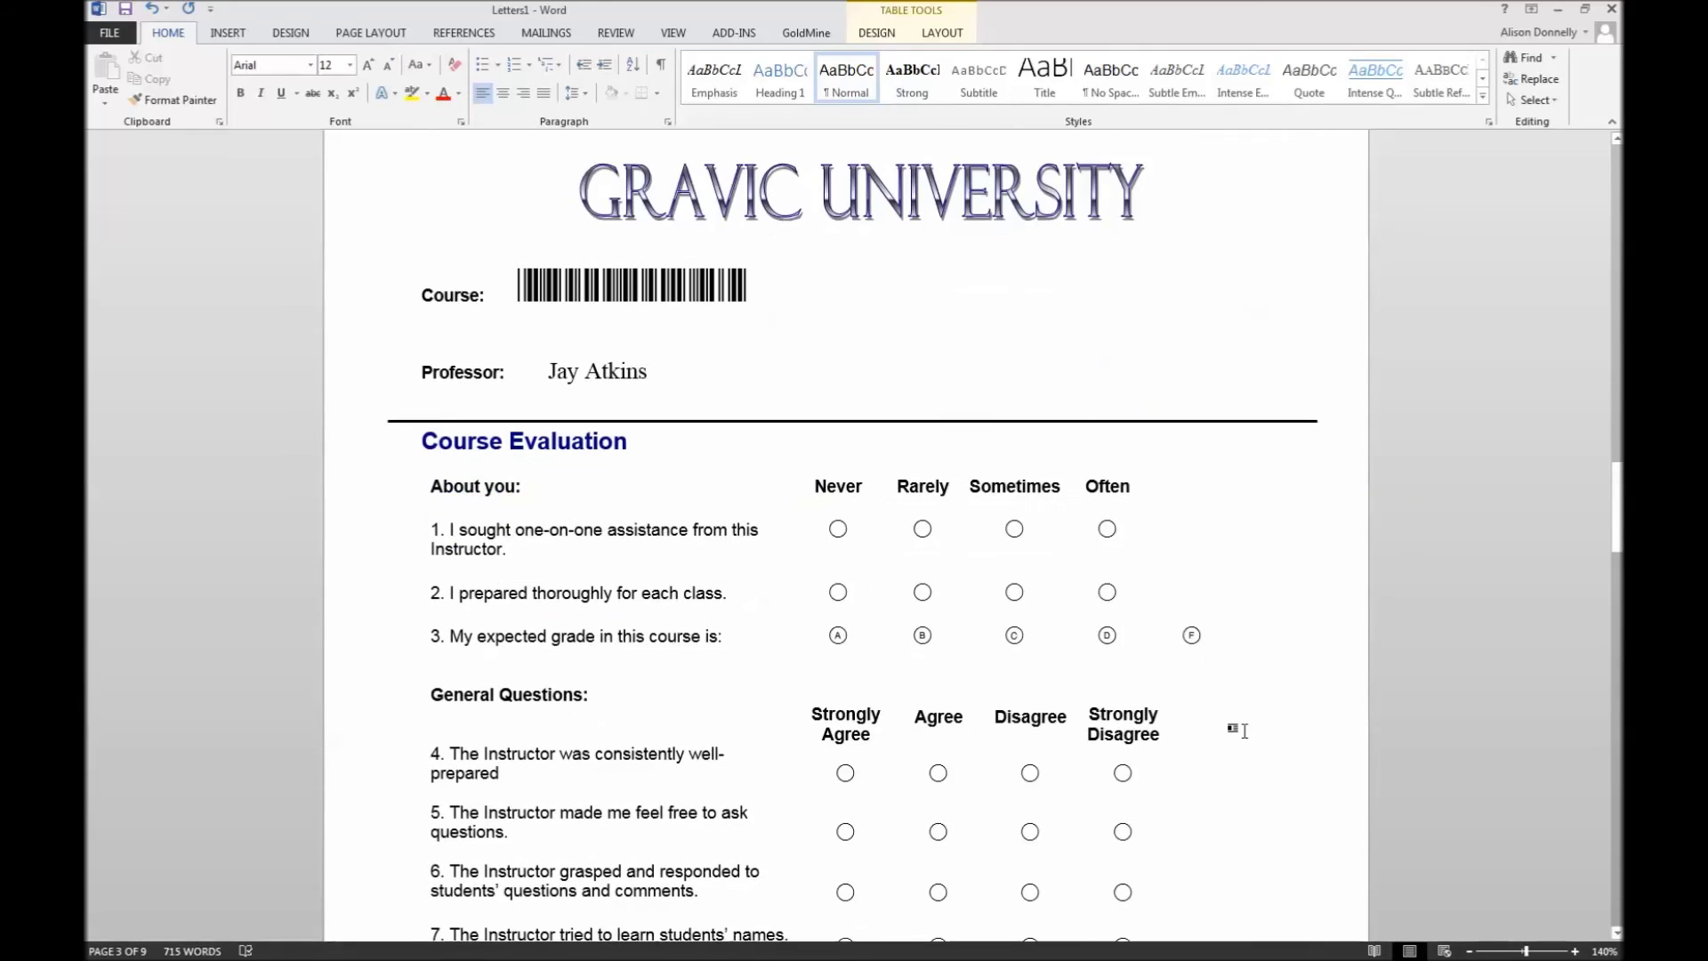